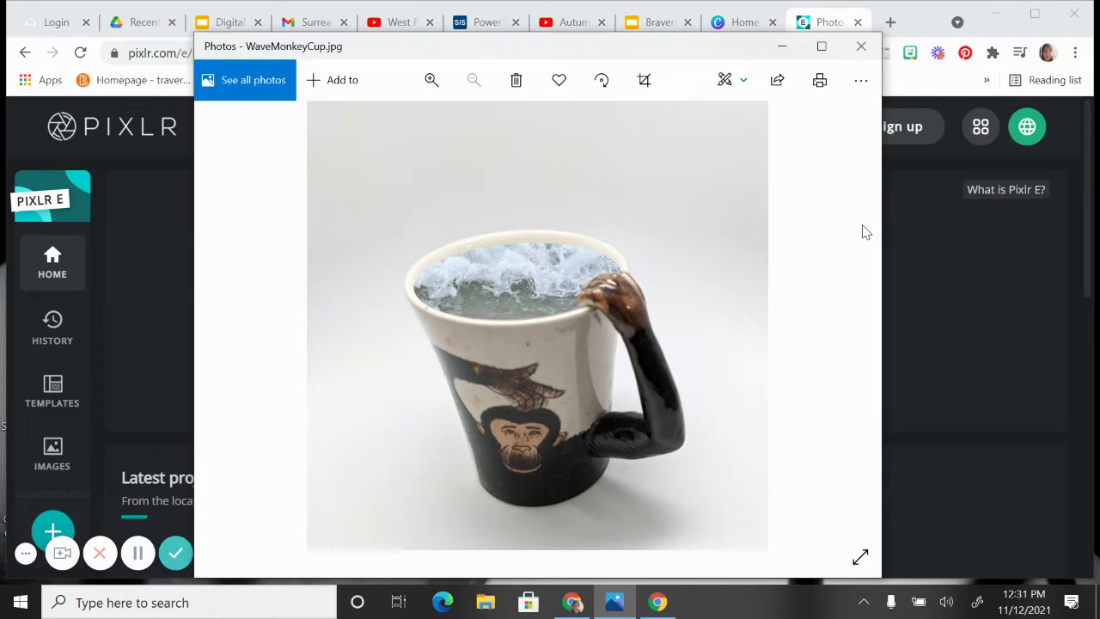
Step: Open the mug photo PXL_20211112_171801203.MP from Downloads, pre-resized to Full HD at 1920 x 1440
{"action": "left_click", "coordinate": [782, 48]}
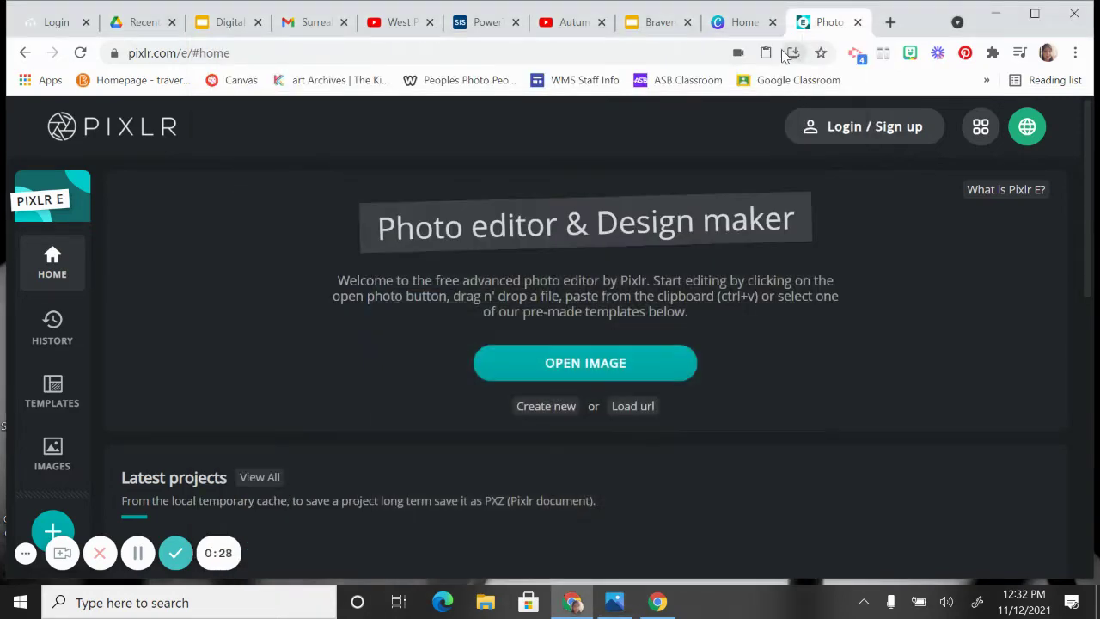
{"action": "left_click", "coordinate": [551, 370]}
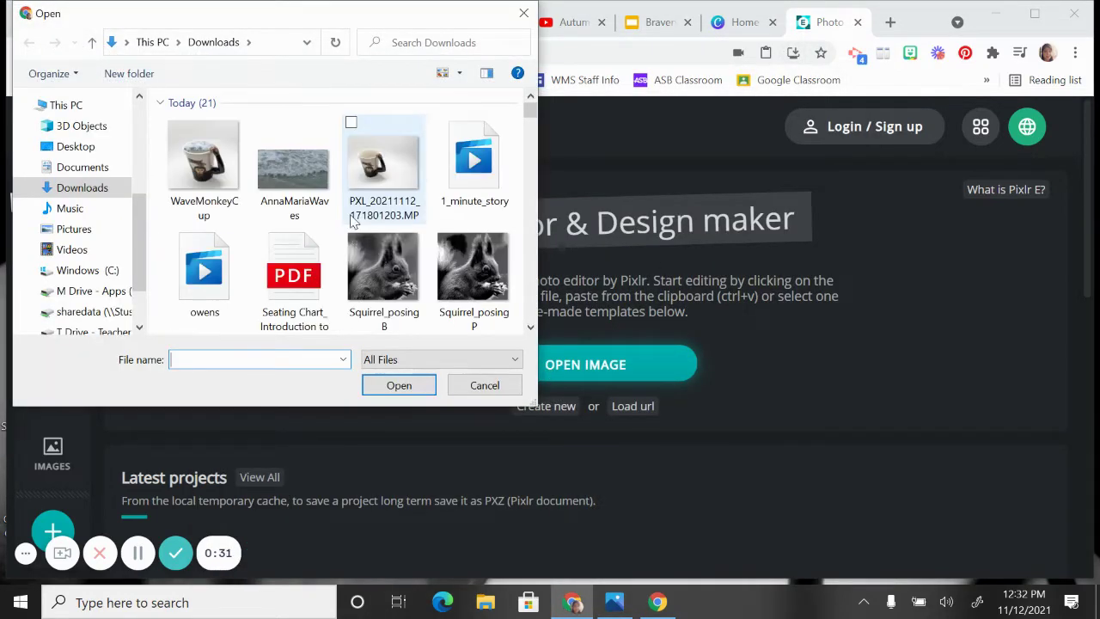
{"action": "double_click", "coordinate": [384, 162]}
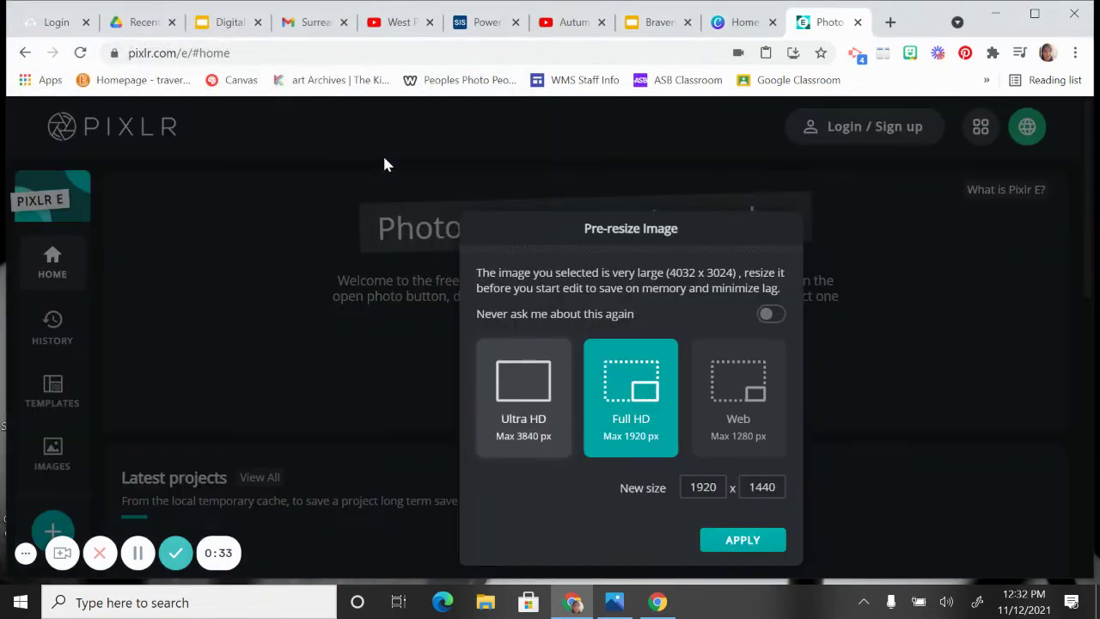
{"action": "left_click", "coordinate": [742, 543]}
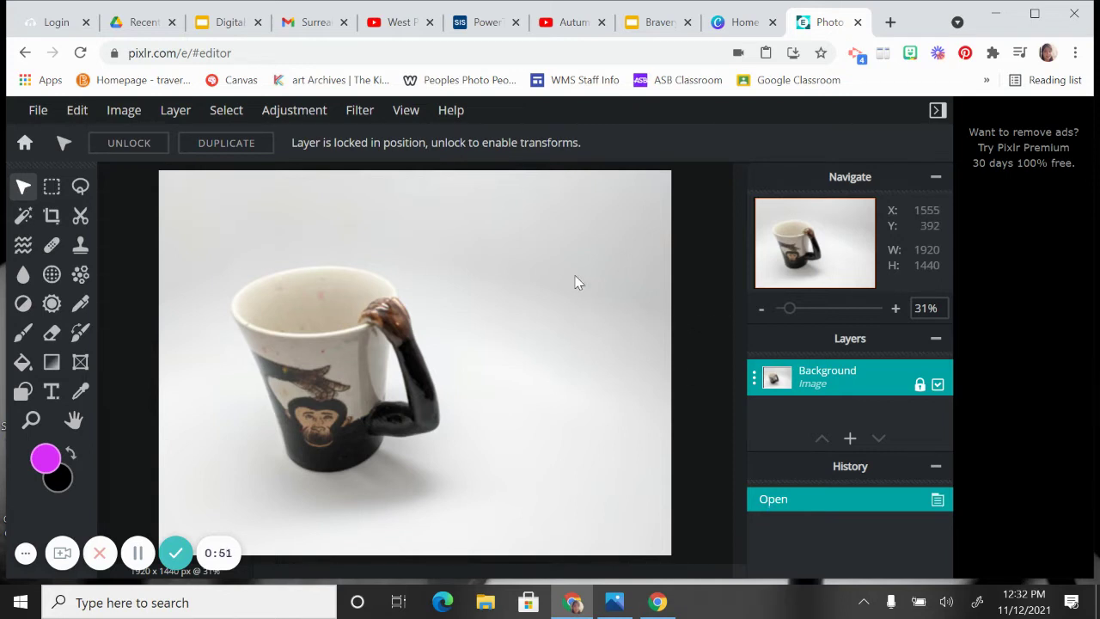
Step: Add the AnnaMariaWaves image from Downloads as a new layer above the mug photo
{"action": "left_click", "coordinate": [176, 116]}
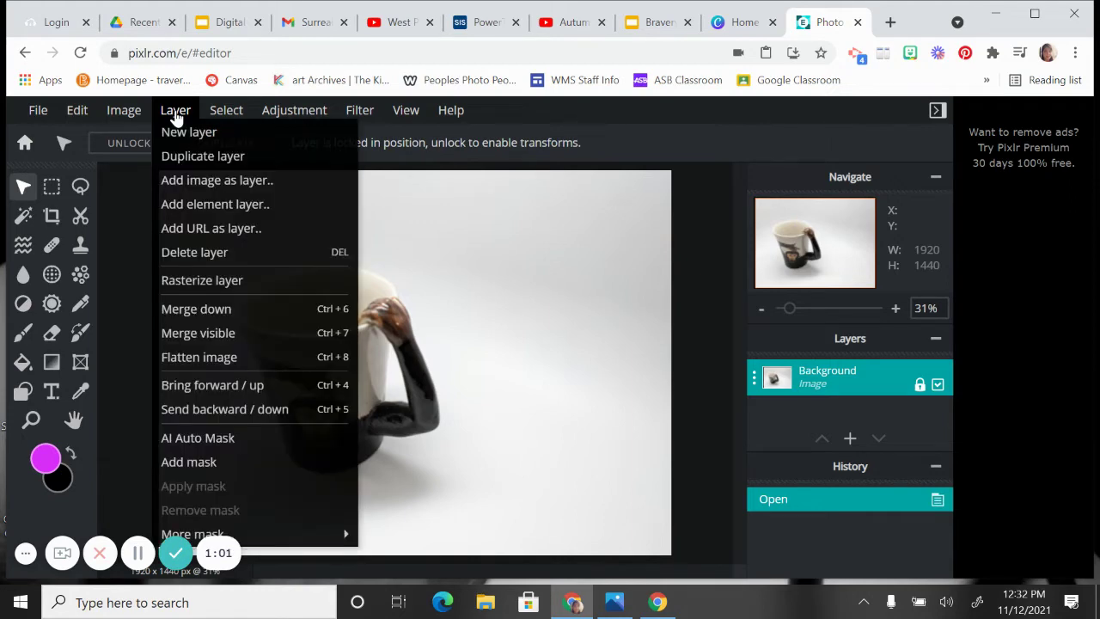
{"action": "left_click", "coordinate": [214, 178]}
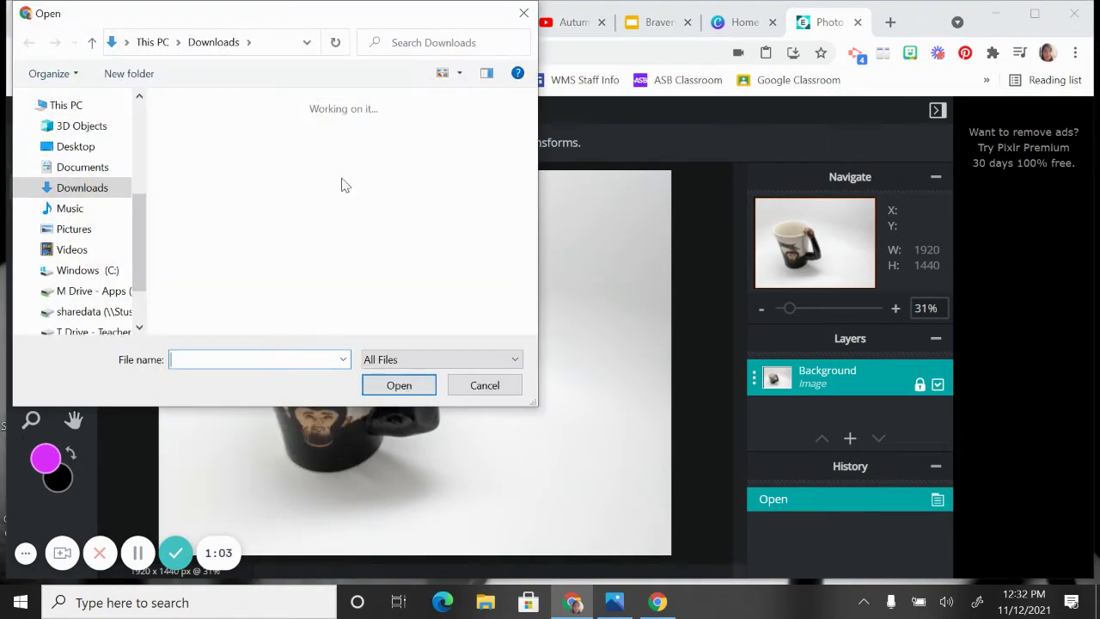
{"action": "double_click", "coordinate": [292, 180]}
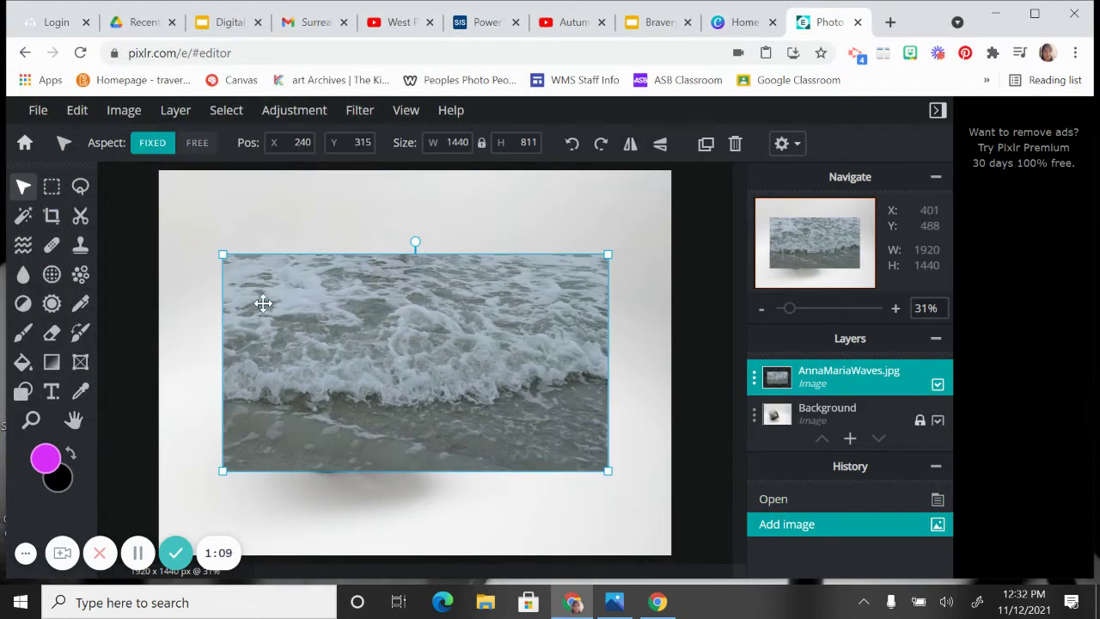
Step: Set the AnnaMariaWaves.jpg layer's transparency to 46
{"action": "left_click", "coordinate": [751, 378]}
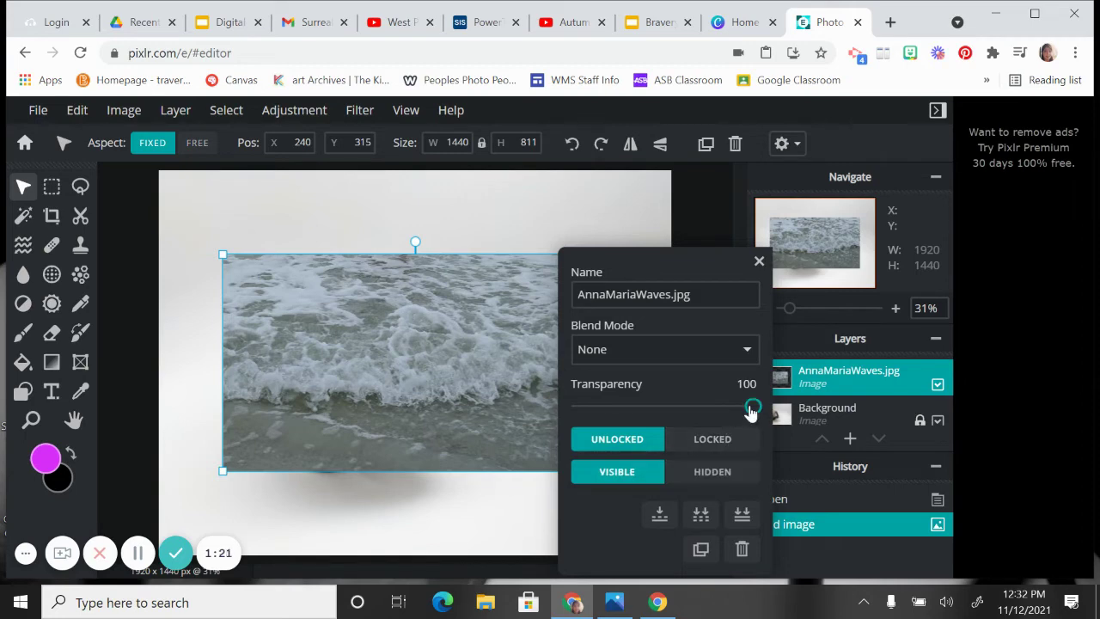
{"action": "left_click_drag", "start_coordinate": [750, 412], "coordinate": [659, 412]}
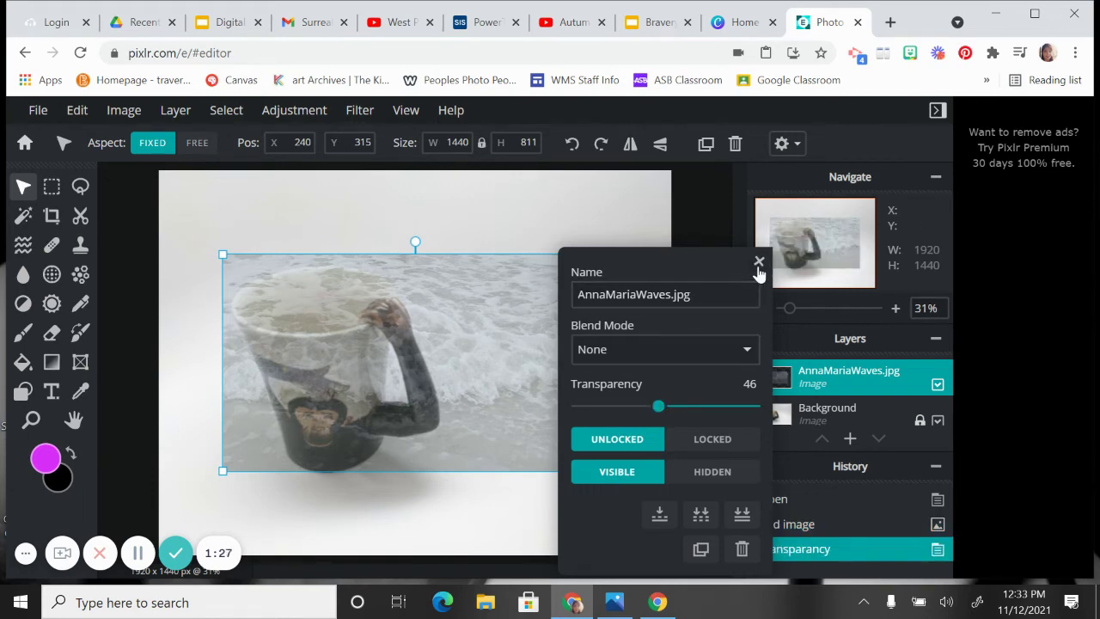
{"action": "left_click", "coordinate": [756, 260]}
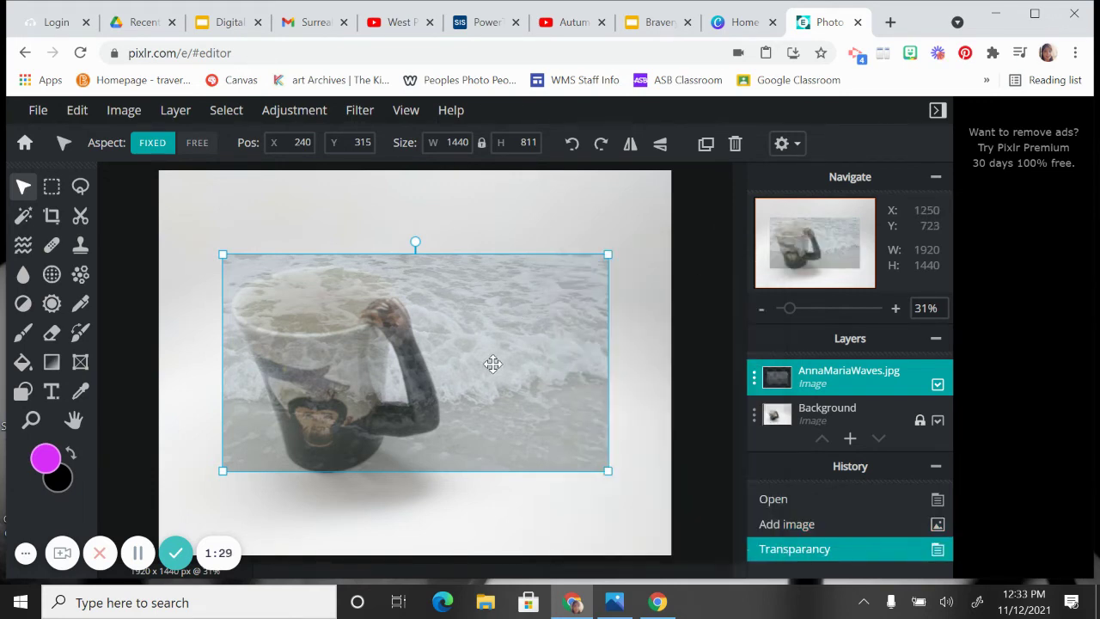
Step: Move the wave layer to about X -114, Y 0 so the breaking wave covers the mug's opening, and keep that layer active
{"action": "left_click_drag", "start_coordinate": [492, 364], "coordinate": [345, 271]}
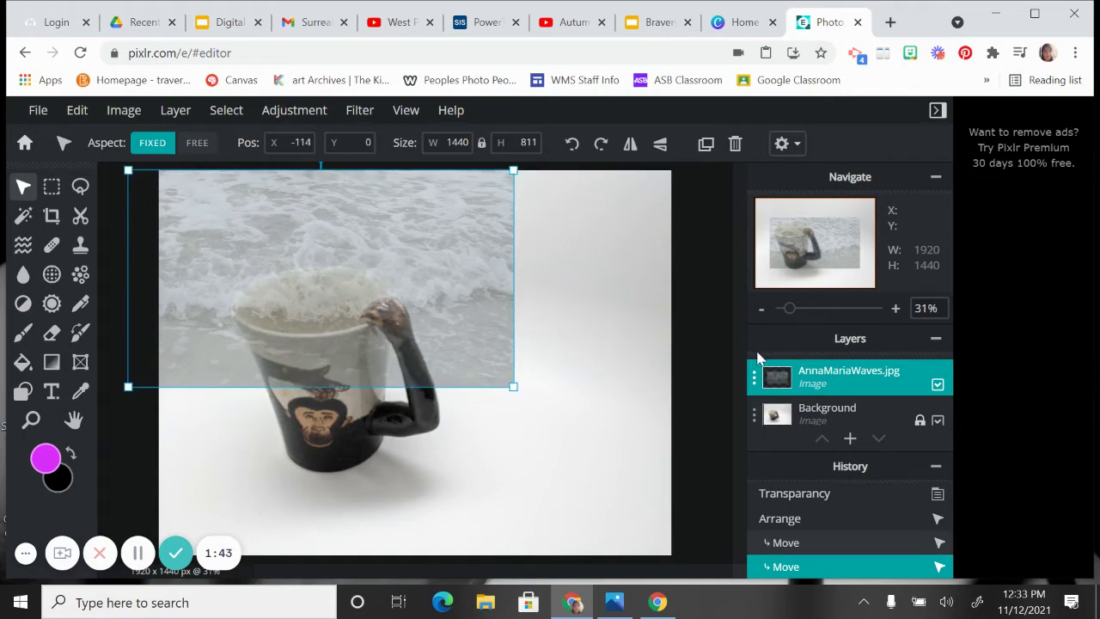
{"action": "left_click", "coordinate": [645, 334]}
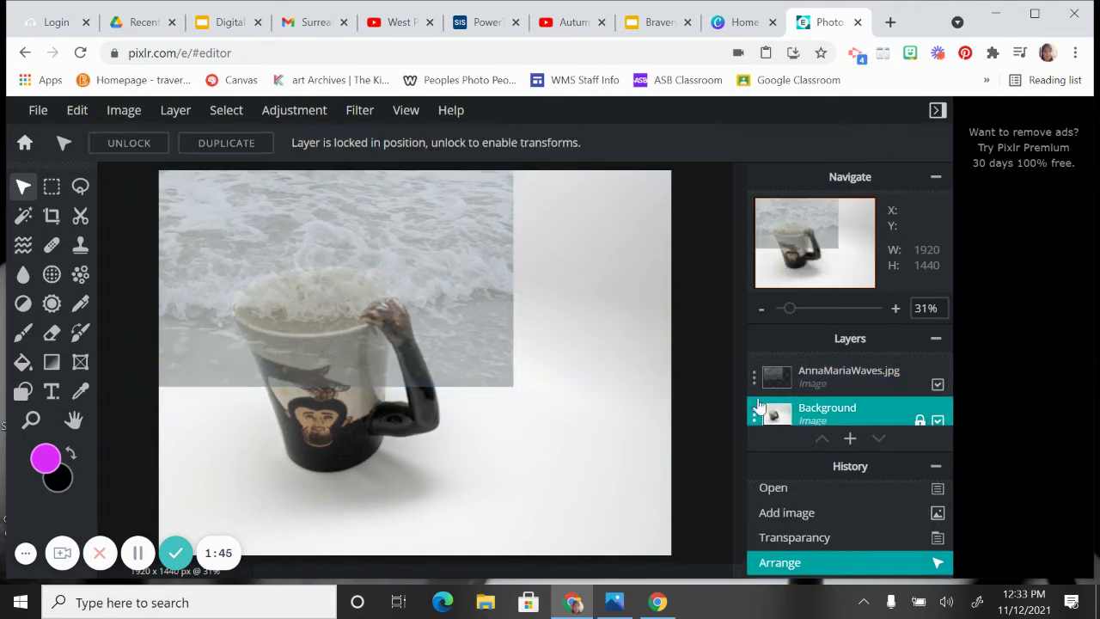
{"action": "left_click", "coordinate": [797, 372]}
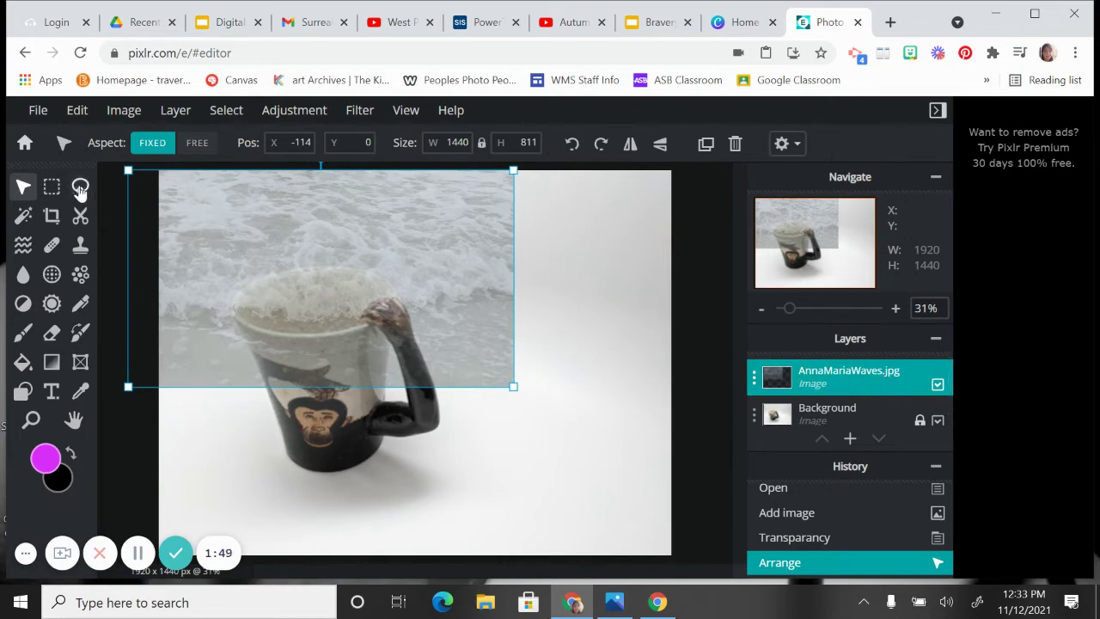
Step: Set up the Marquee tool with the ellipse type for selecting waves over the mug's opening
{"action": "left_click", "coordinate": [54, 196]}
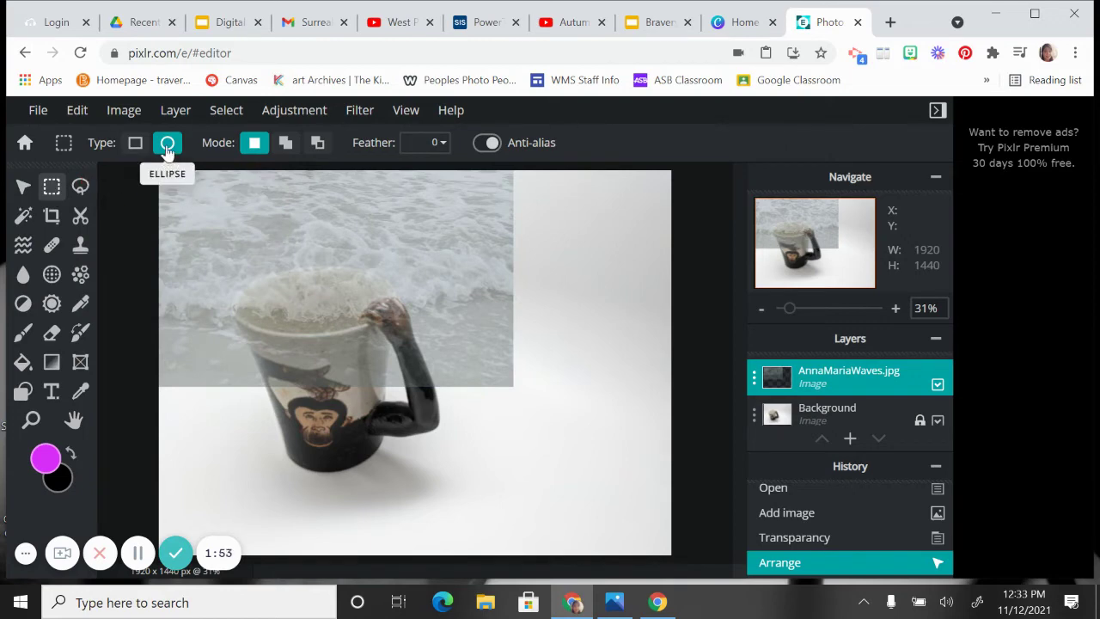
{"action": "scroll", "coordinate": [278, 259], "scroll_direction": "up", "scroll_amount": 1}
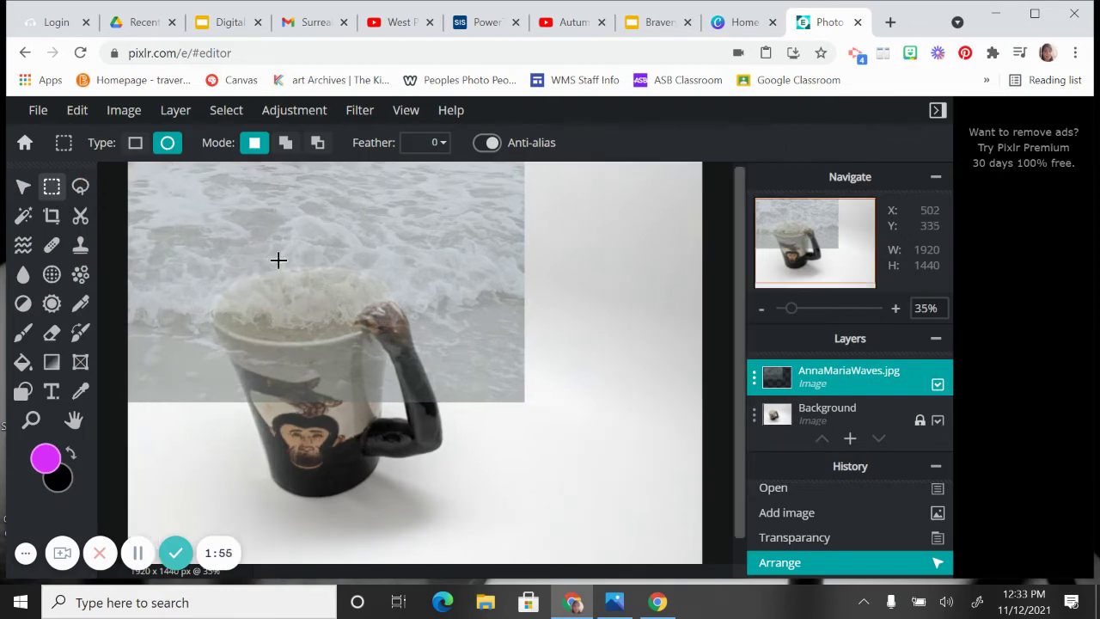
{"action": "scroll", "coordinate": [277, 259], "scroll_direction": "up", "scroll_amount": 2}
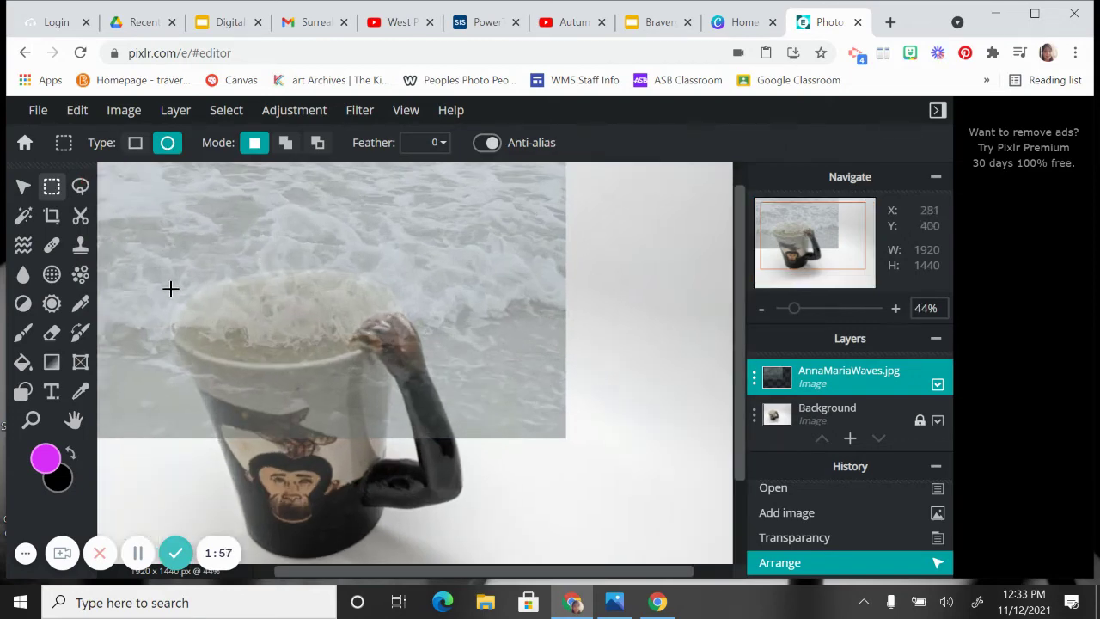
{"action": "left_click_drag", "start_coordinate": [184, 282], "coordinate": [401, 365]}
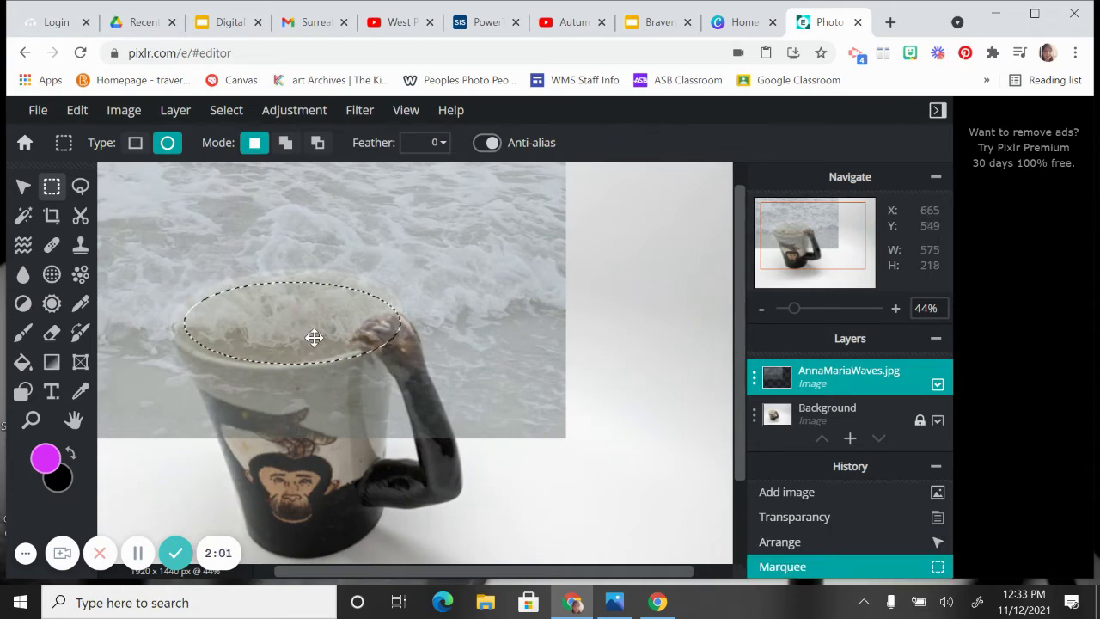
{"action": "left_click_drag", "start_coordinate": [309, 330], "coordinate": [302, 329]}
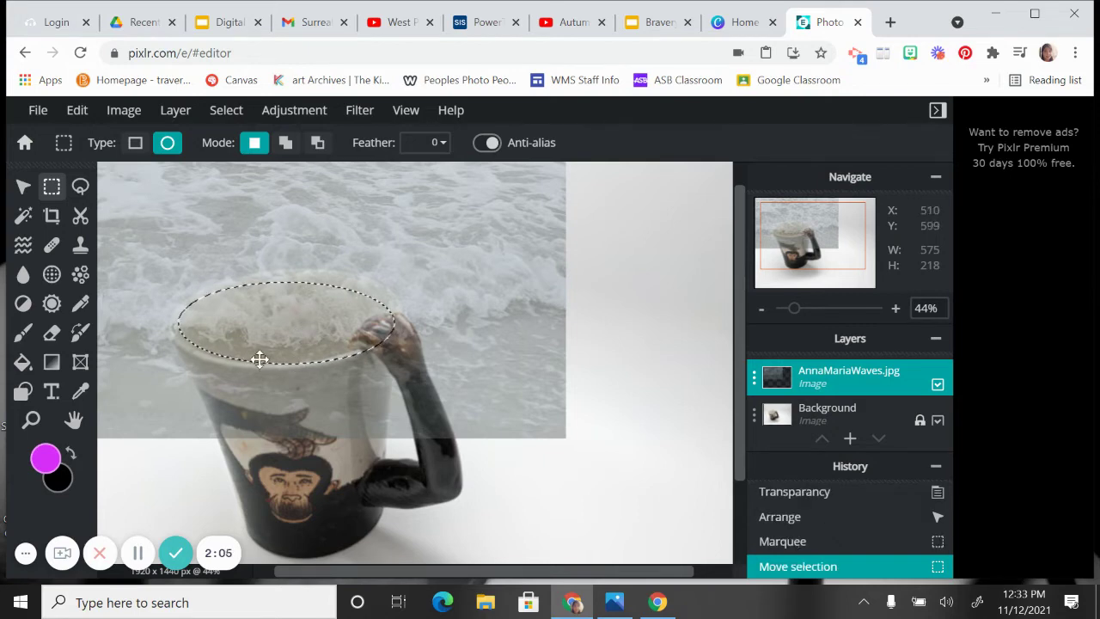
{"action": "left_click", "coordinate": [124, 288]}
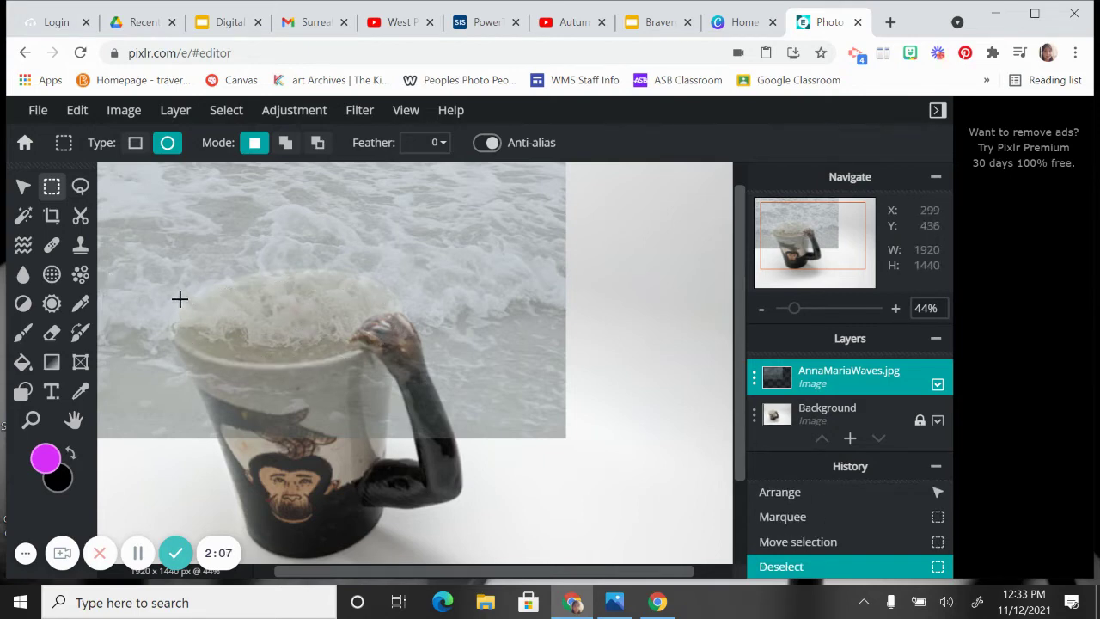
{"action": "left_click_drag", "start_coordinate": [180, 298], "coordinate": [393, 375]}
{"action": "left_click_drag", "start_coordinate": [331, 346], "coordinate": [325, 324]}
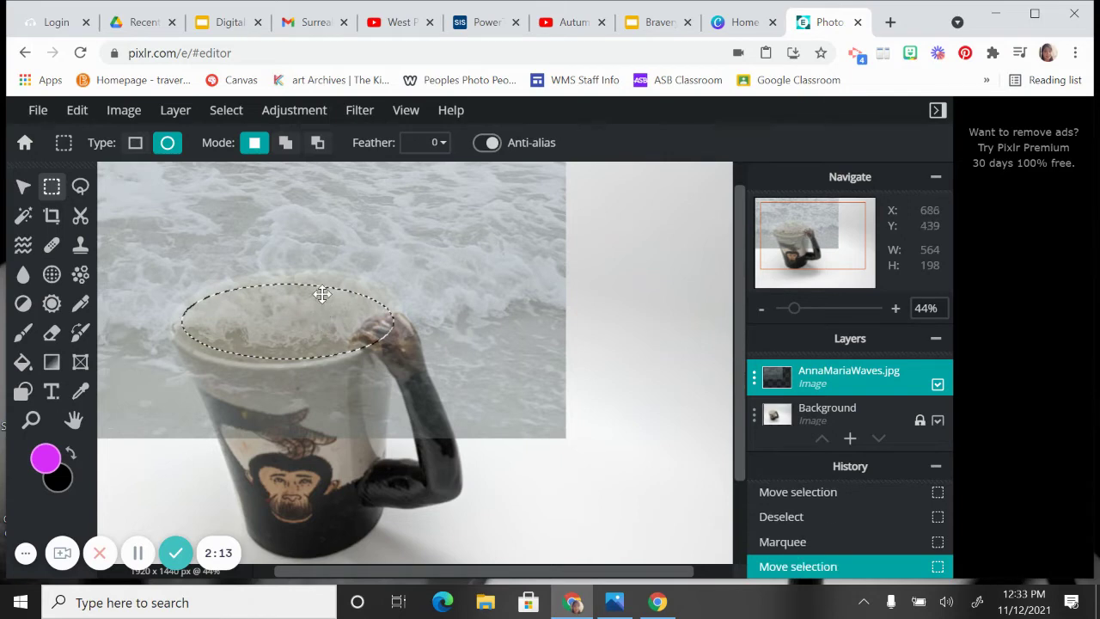
{"action": "left_click", "coordinate": [276, 255]}
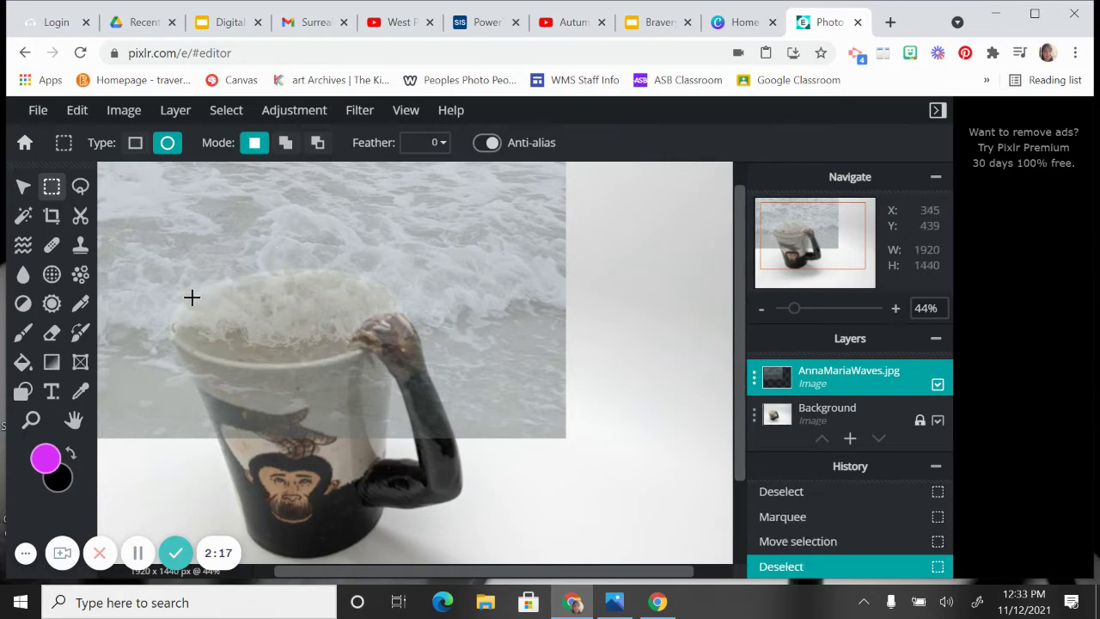
Step: Select an ellipse of waves about 575 x 202 px over the mug's opening, and paste a copy of it as a new layer
{"action": "left_click_drag", "start_coordinate": [182, 301], "coordinate": [398, 363]}
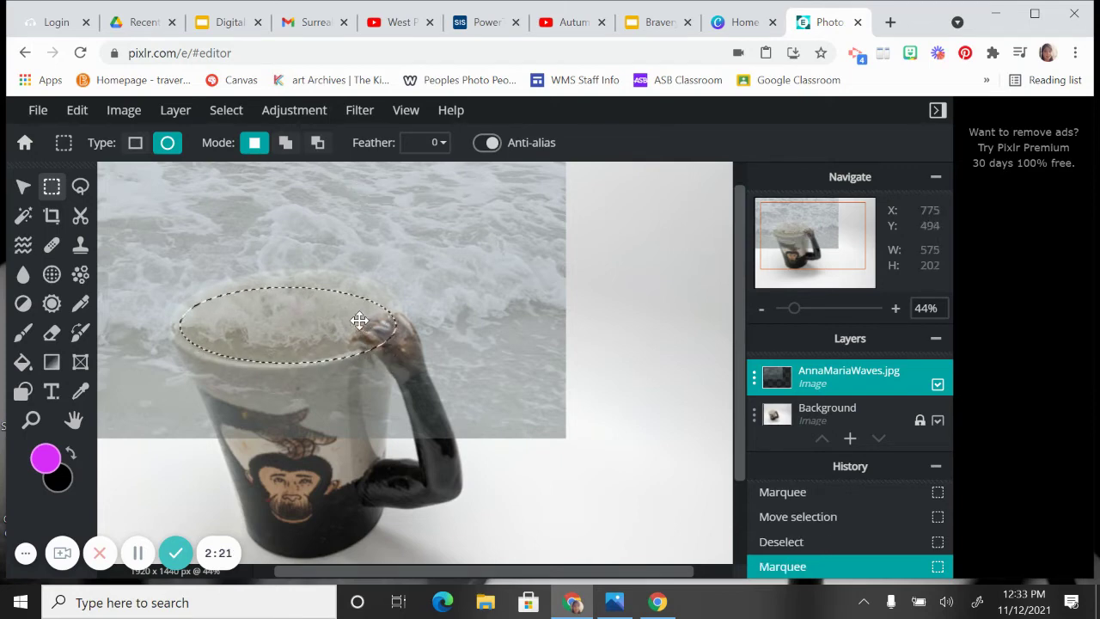
{"action": "left_click", "coordinate": [360, 319]}
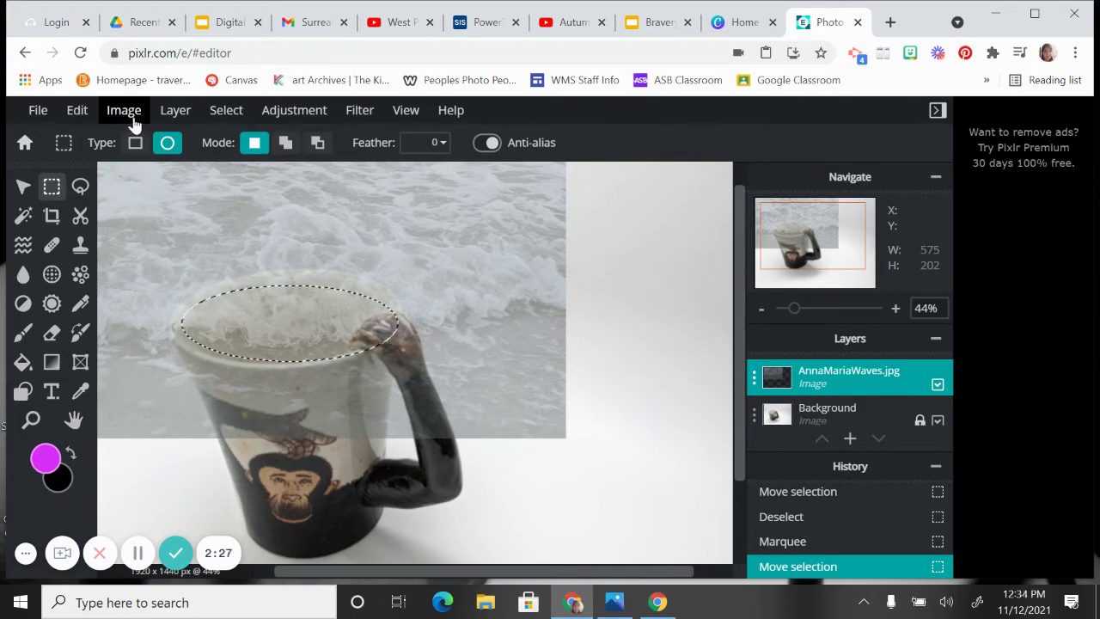
{"action": "left_click", "coordinate": [77, 112]}
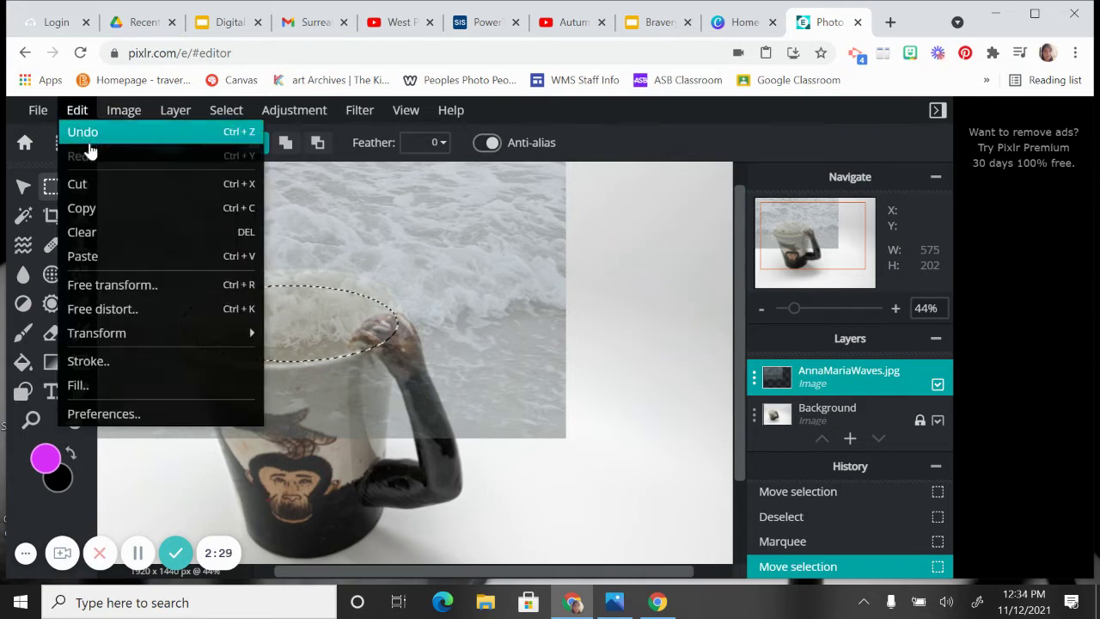
{"action": "left_click", "coordinate": [102, 215]}
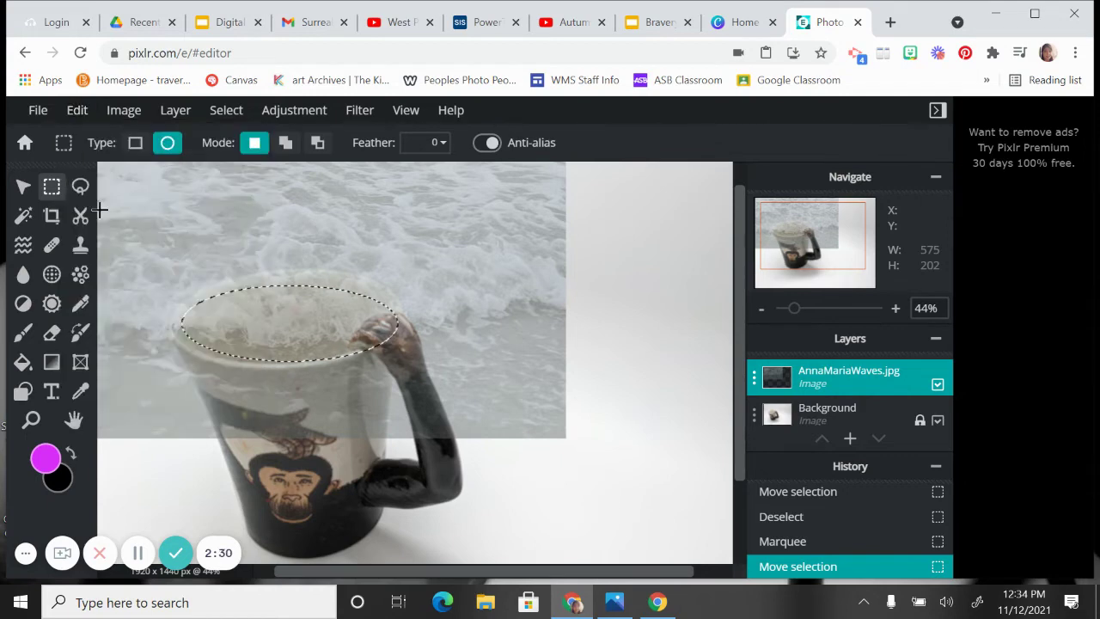
{"action": "left_click", "coordinate": [86, 115]}
{"action": "left_click", "coordinate": [131, 253]}
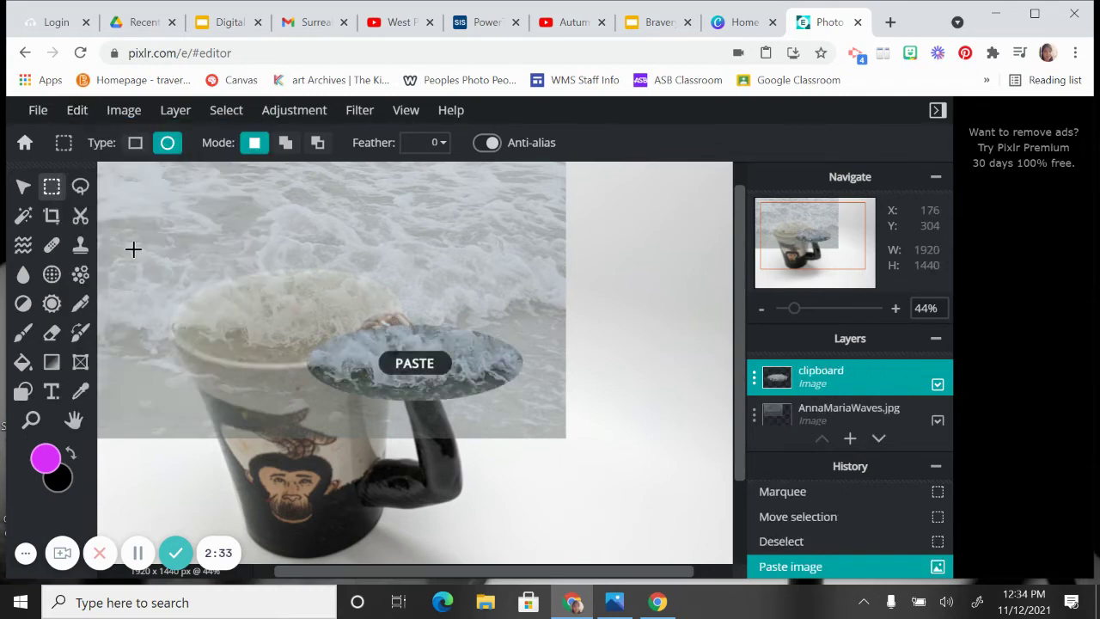
Step: Delete the AnnaMariaWaves.jpg layer and make the pasted clipboard layer active
{"action": "scroll", "coordinate": [803, 373], "scroll_direction": "down", "scroll_amount": 2}
{"action": "left_click", "coordinate": [791, 376]}
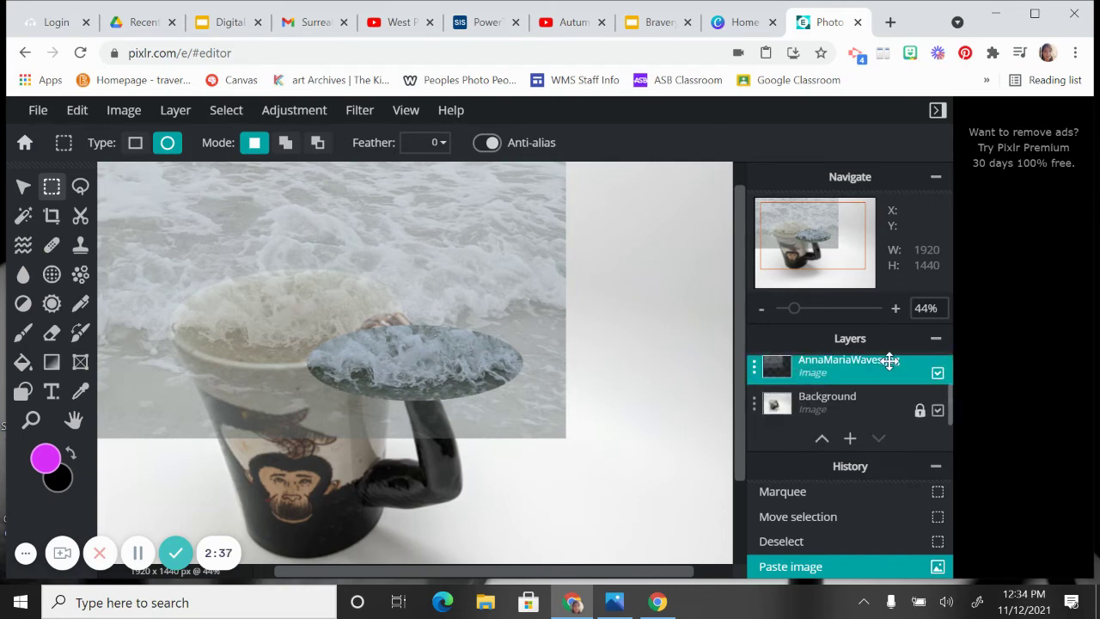
{"action": "left_click", "coordinate": [754, 371]}
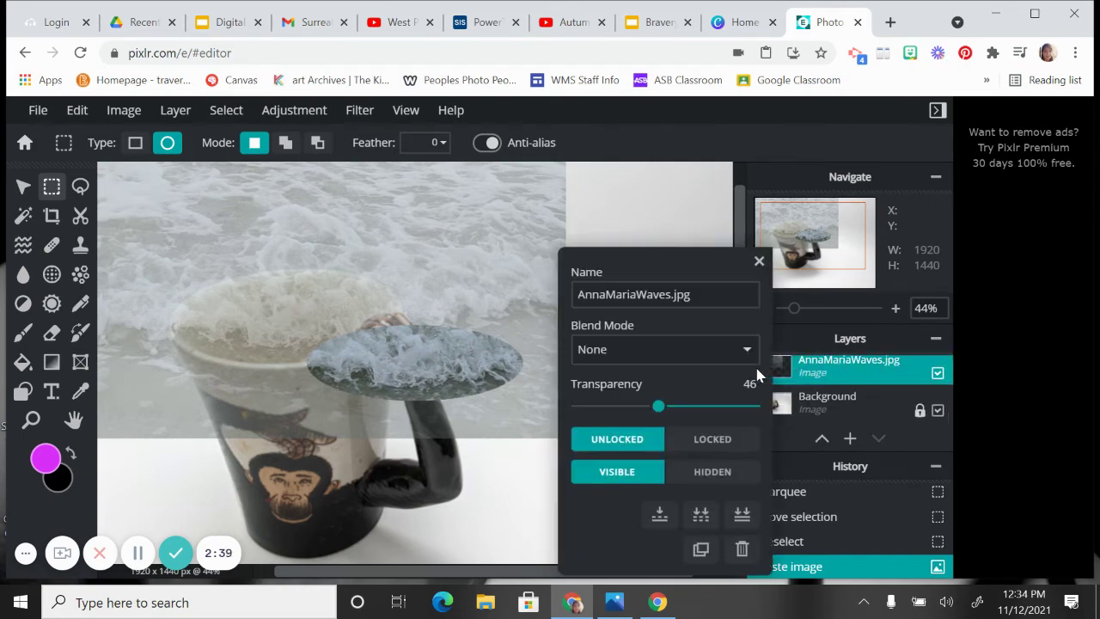
{"action": "left_click", "coordinate": [741, 549]}
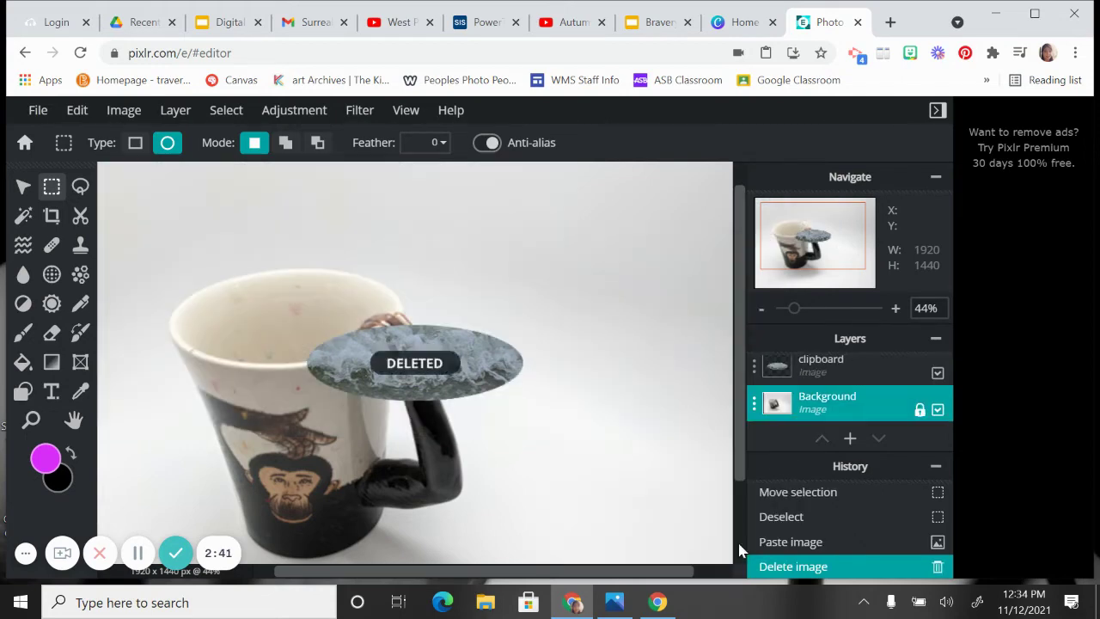
{"action": "left_click", "coordinate": [833, 372]}
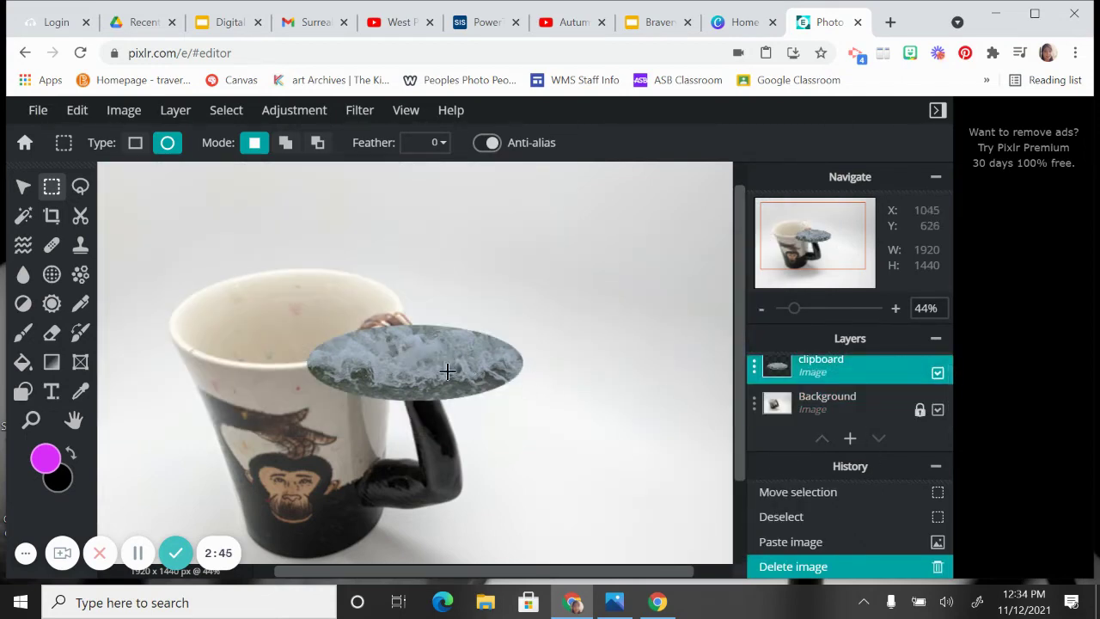
{"action": "left_click_drag", "start_coordinate": [427, 370], "coordinate": [415, 368]}
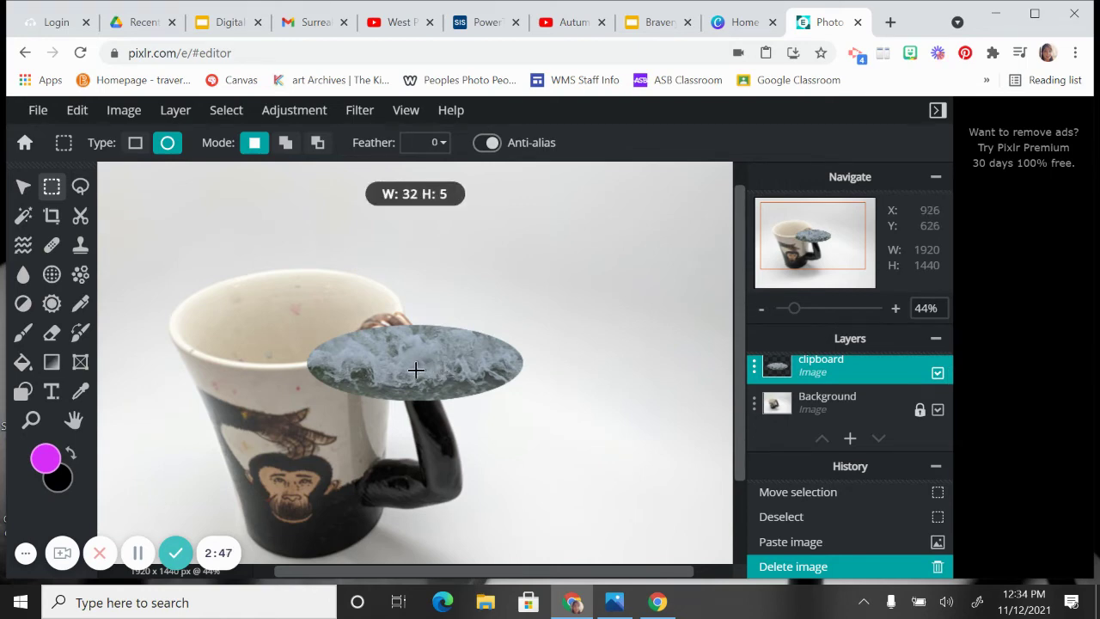
{"action": "left_click", "coordinate": [24, 187]}
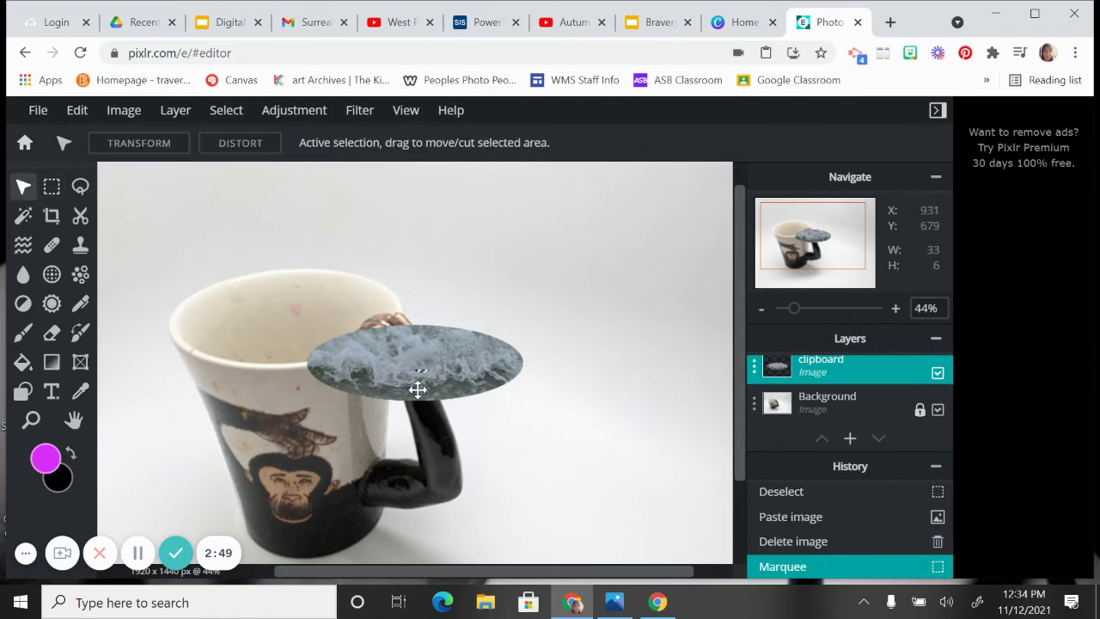
{"action": "left_click", "coordinate": [754, 367]}
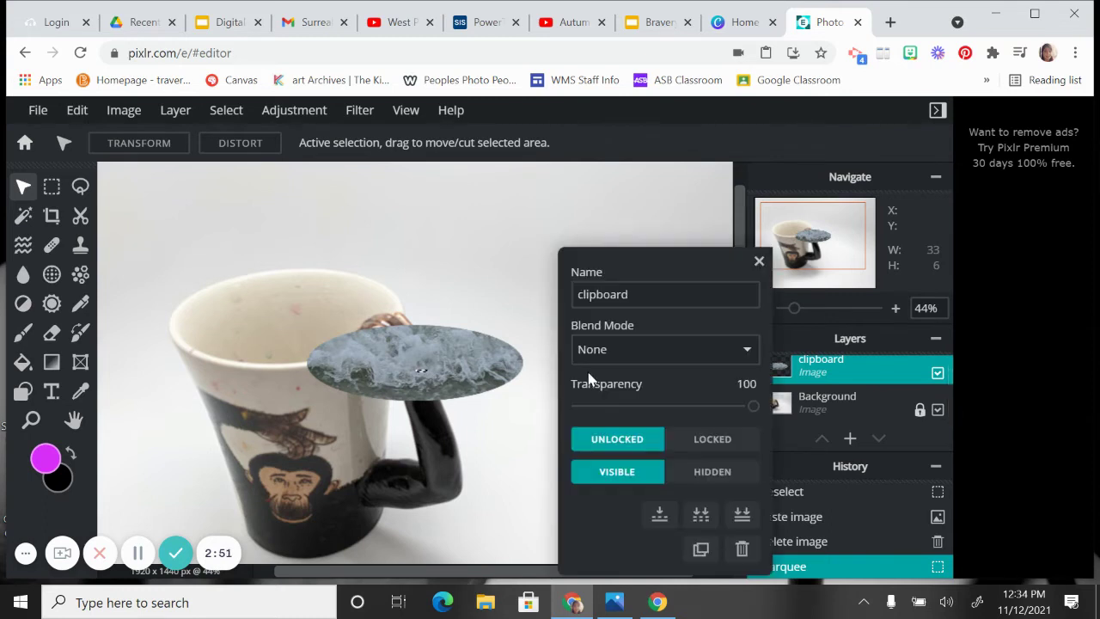
{"action": "left_click", "coordinate": [759, 260]}
{"action": "left_click", "coordinate": [51, 187]}
{"action": "left_click", "coordinate": [128, 192]}
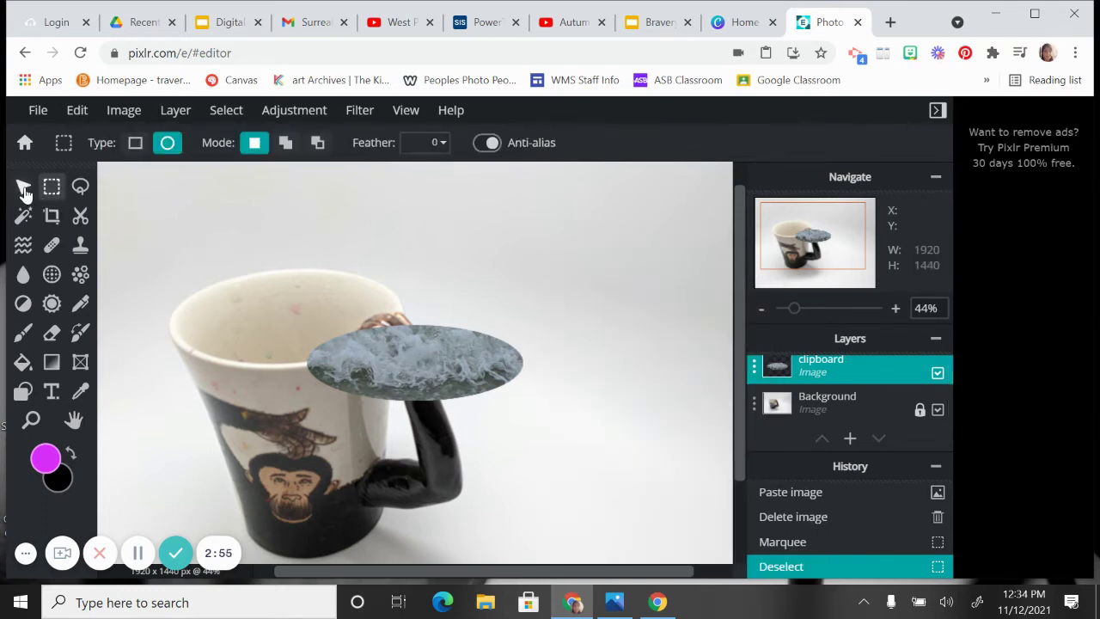
Step: Move the pasted wave ellipse into the mug's opening at about X 286, Y 400
{"action": "left_click", "coordinate": [23, 186]}
{"action": "left_click_drag", "start_coordinate": [444, 370], "coordinate": [307, 311]}
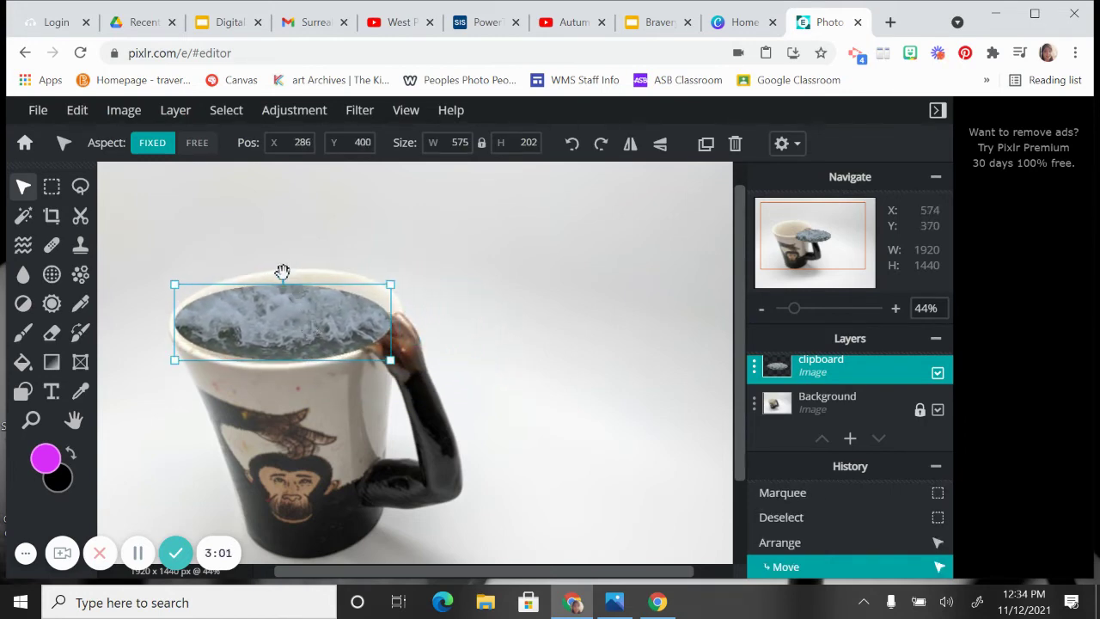
Step: Rotate, enlarge and reposition the wave ellipse to fit the mug's slanted opening, about 584 px wide at X 291, Y 393
{"action": "left_click_drag", "start_coordinate": [284, 268], "coordinate": [280, 263]}
{"action": "left_click_drag", "start_coordinate": [300, 332], "coordinate": [307, 336]}
{"action": "left_click_drag", "start_coordinate": [176, 297], "coordinate": [170, 296]}
{"action": "mouse_move", "coordinate": [232, 311]}
{"action": "left_mouse_down"}
{"action": "mouse_move", "coordinate": [167, 290]}
{"action": "mouse_move", "coordinate": [226, 315]}
{"action": "left_mouse_up"}
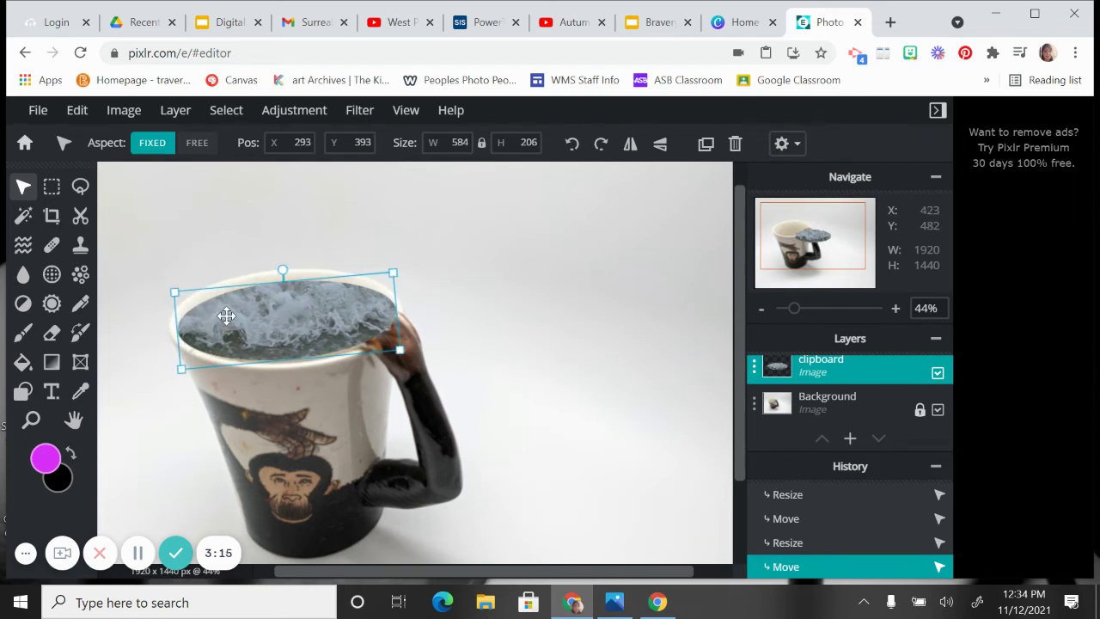
{"action": "left_click", "coordinate": [564, 359]}
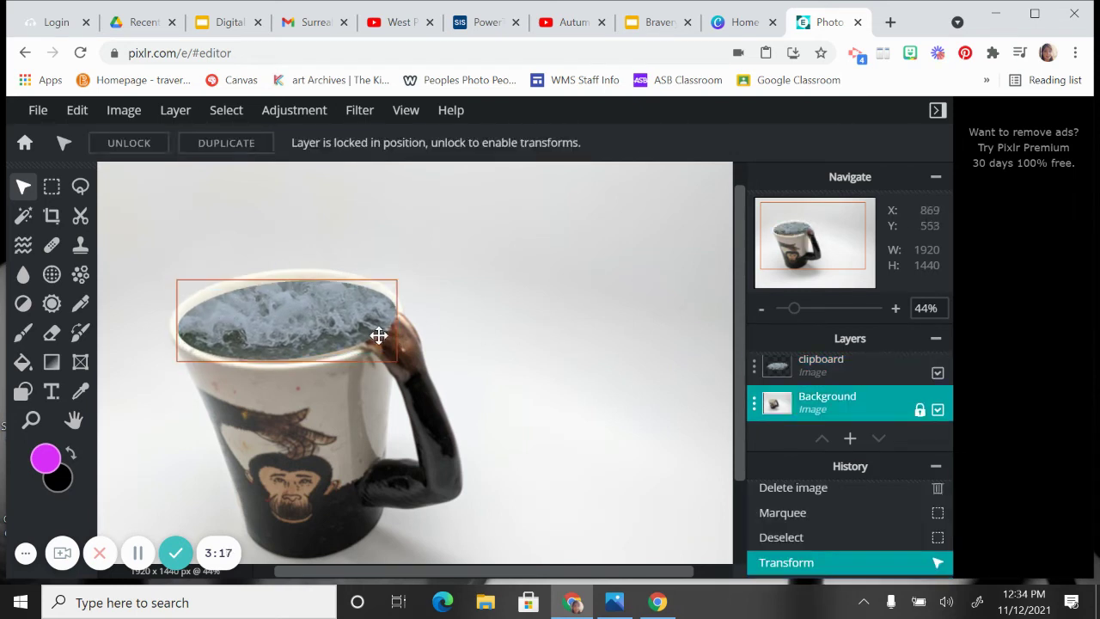
{"action": "left_click", "coordinate": [343, 324]}
{"action": "left_click_drag", "start_coordinate": [342, 324], "coordinate": [342, 324]}
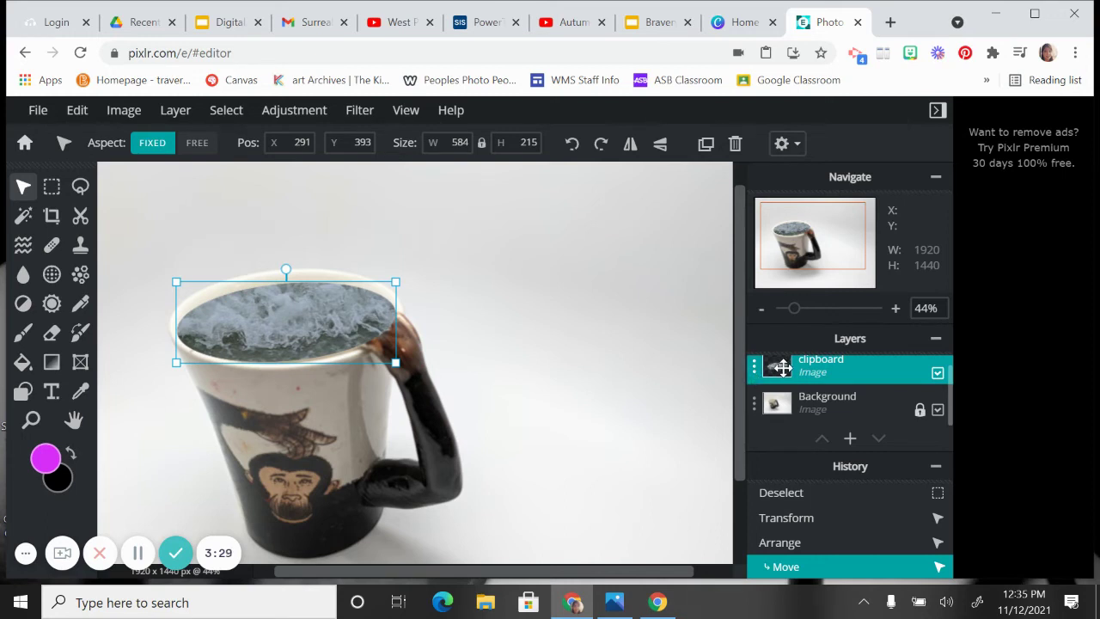
Step: Lower the clipboard layer's transparency value so the monkey's hand shows through the waves, and deselect the layer
{"action": "left_click", "coordinate": [755, 373]}
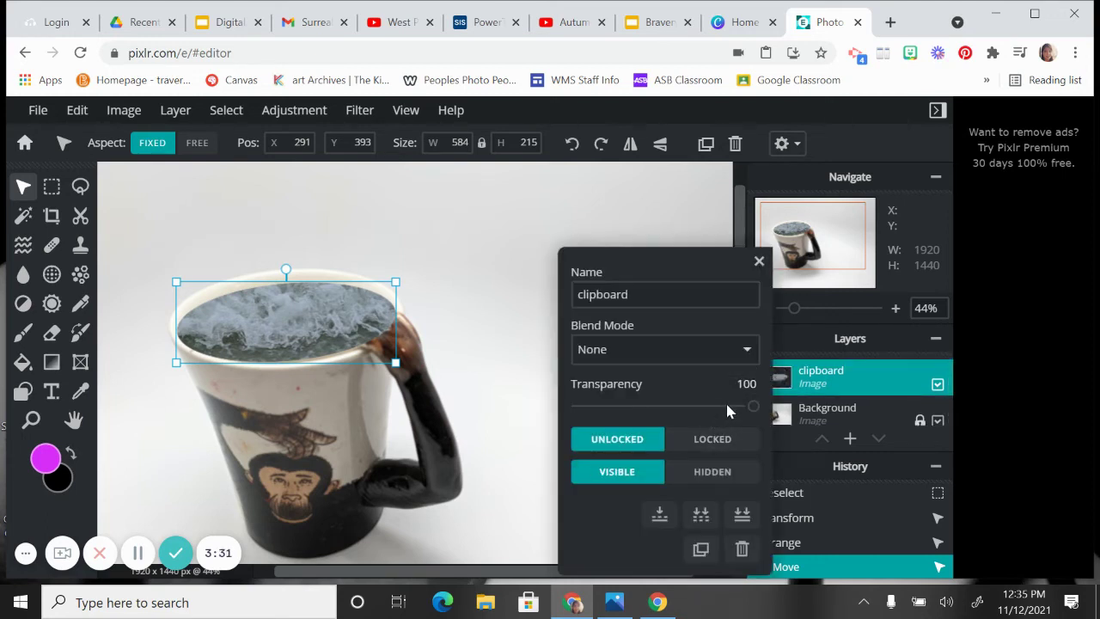
{"action": "left_click_drag", "start_coordinate": [746, 413], "coordinate": [652, 411]}
{"action": "left_click", "coordinate": [430, 327]}
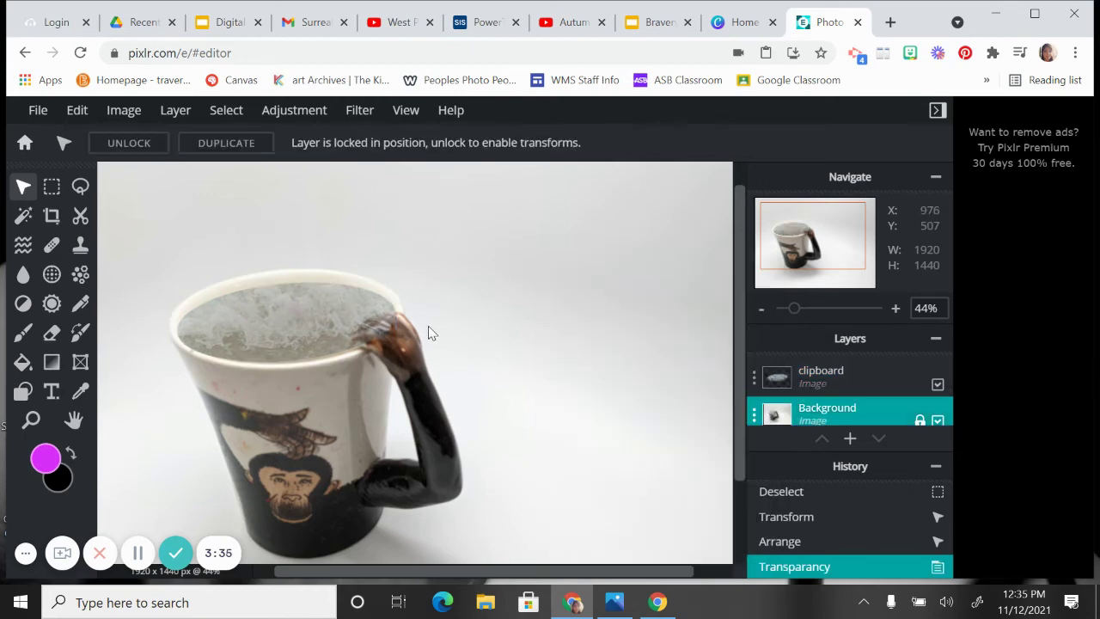
Step: Erase the waves covering the monkey's hand on the clipboard layer with a soft size 40 Eraser at 100% opacity
{"action": "scroll", "coordinate": [421, 333], "scroll_direction": "up", "scroll_amount": 5}
{"action": "scroll", "coordinate": [410, 337], "scroll_direction": "up", "scroll_amount": 2}
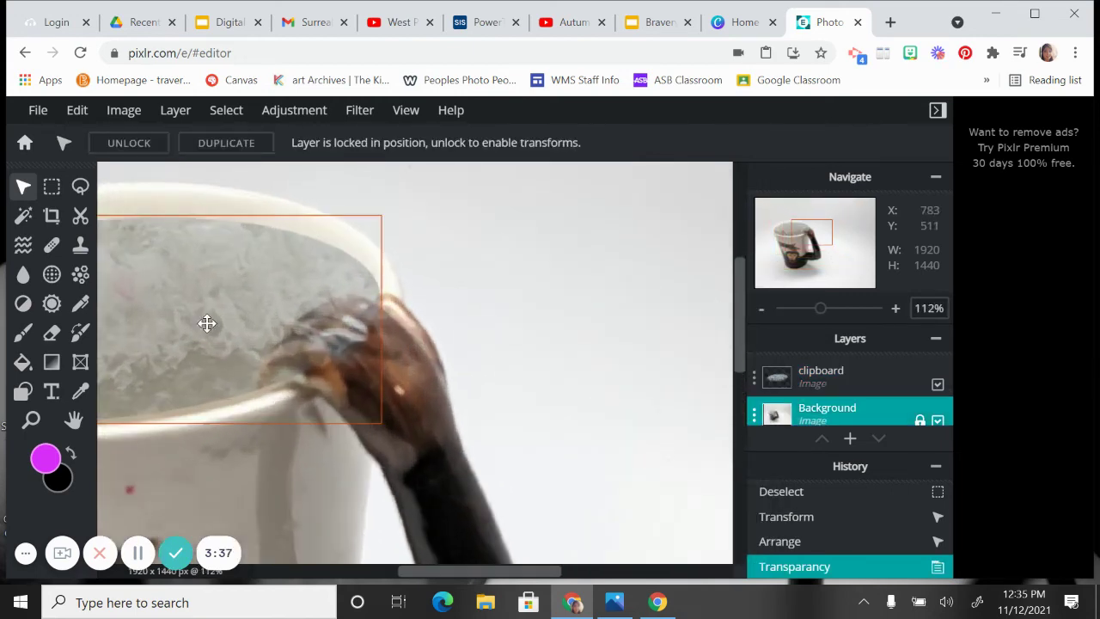
{"action": "left_click", "coordinate": [52, 335]}
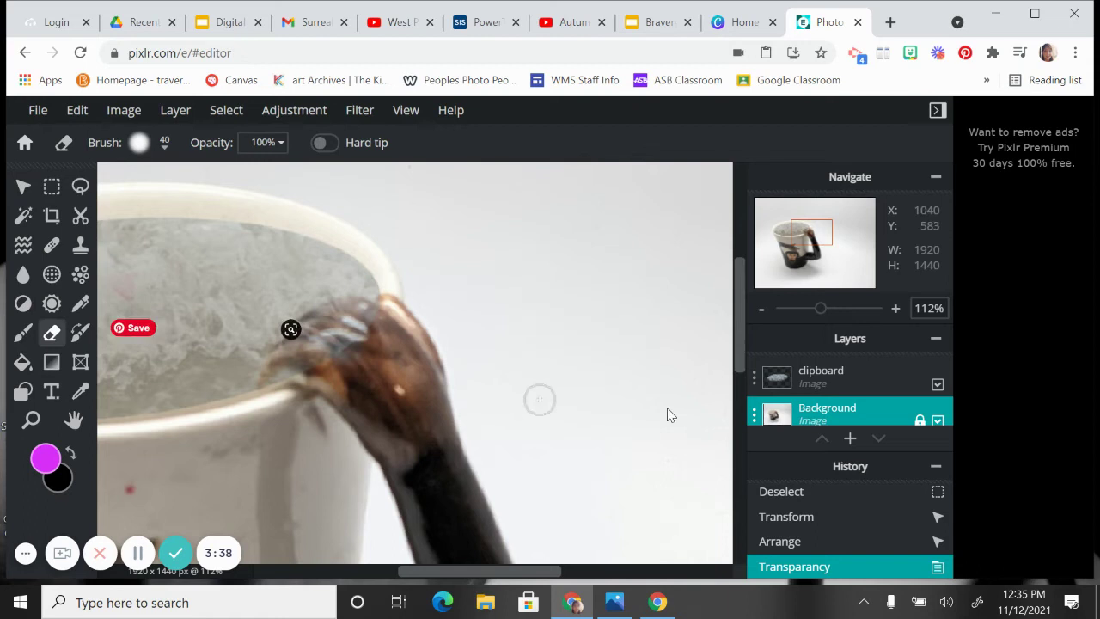
{"action": "left_click", "coordinate": [776, 376]}
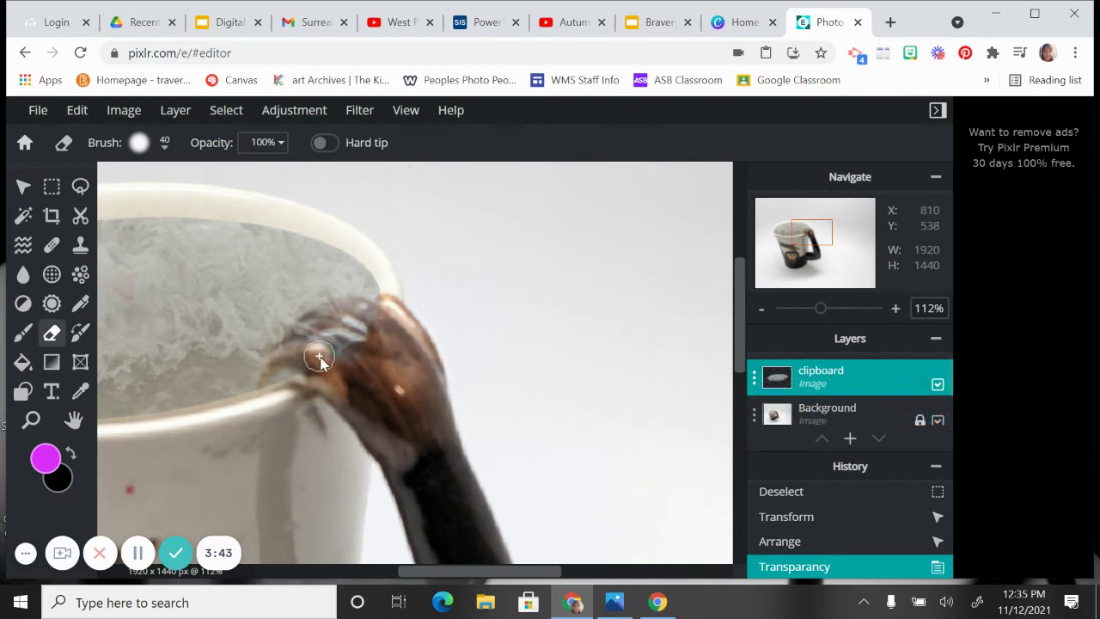
{"action": "mouse_move", "coordinate": [319, 359]}
{"action": "left_mouse_down"}
{"action": "mouse_move", "coordinate": [347, 353]}
{"action": "mouse_move", "coordinate": [345, 337]}
{"action": "mouse_move", "coordinate": [372, 326]}
{"action": "mouse_move", "coordinate": [323, 320]}
{"action": "mouse_move", "coordinate": [285, 363]}
{"action": "left_mouse_up"}
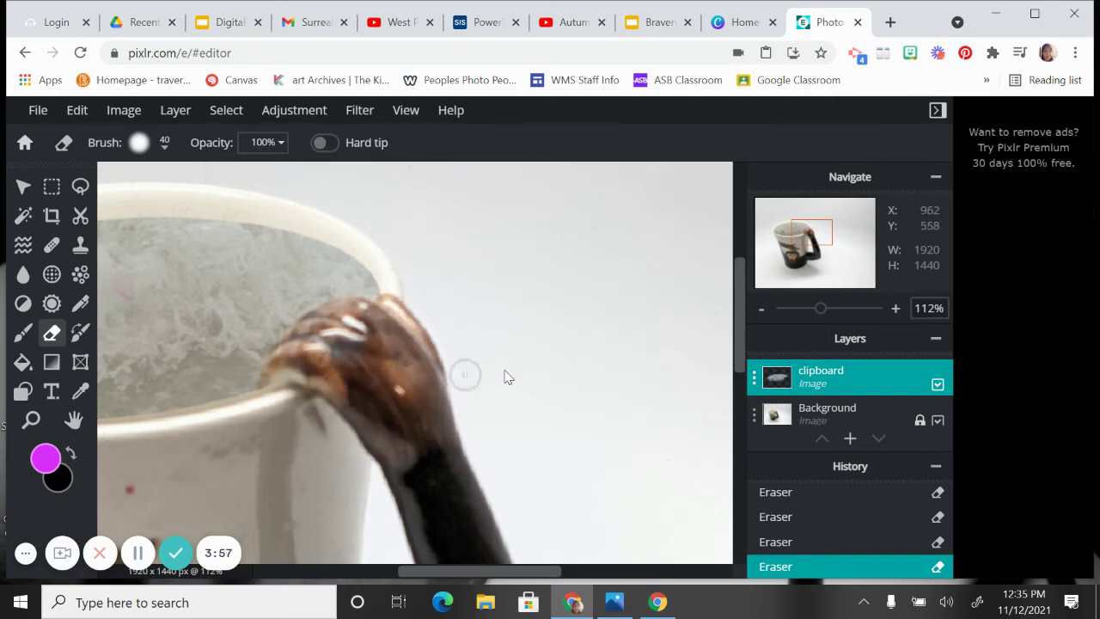
Step: Apply a Brightness & contrast adjustment to the wave layer, raising the brightness moderately and the contrast more strongly
{"action": "scroll", "coordinate": [506, 376], "scroll_direction": "down", "scroll_amount": 8}
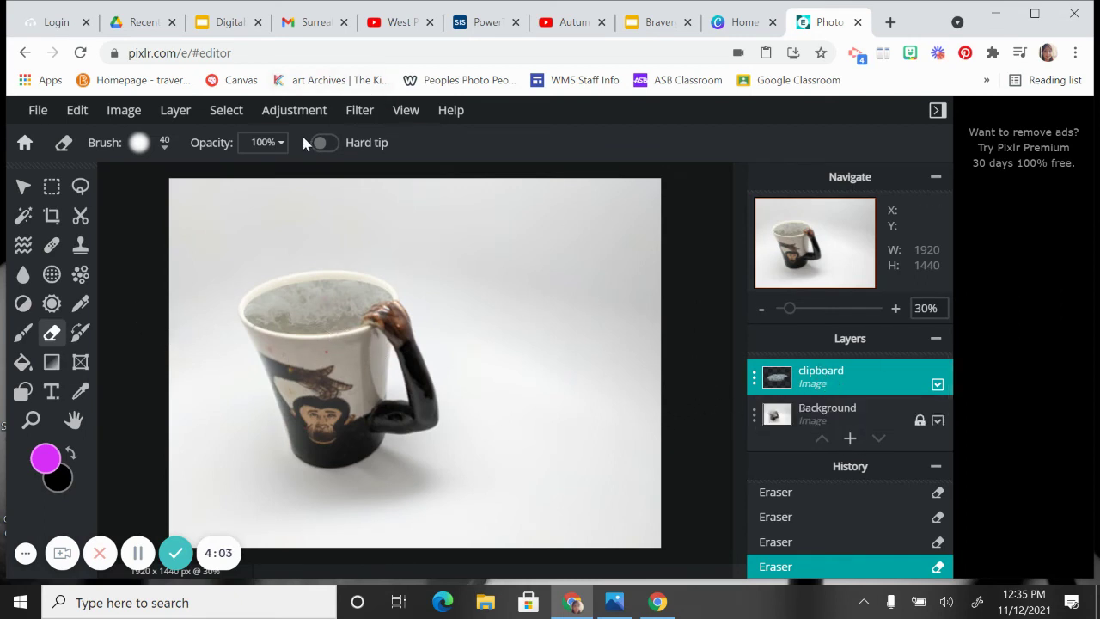
{"action": "left_click", "coordinate": [293, 110]}
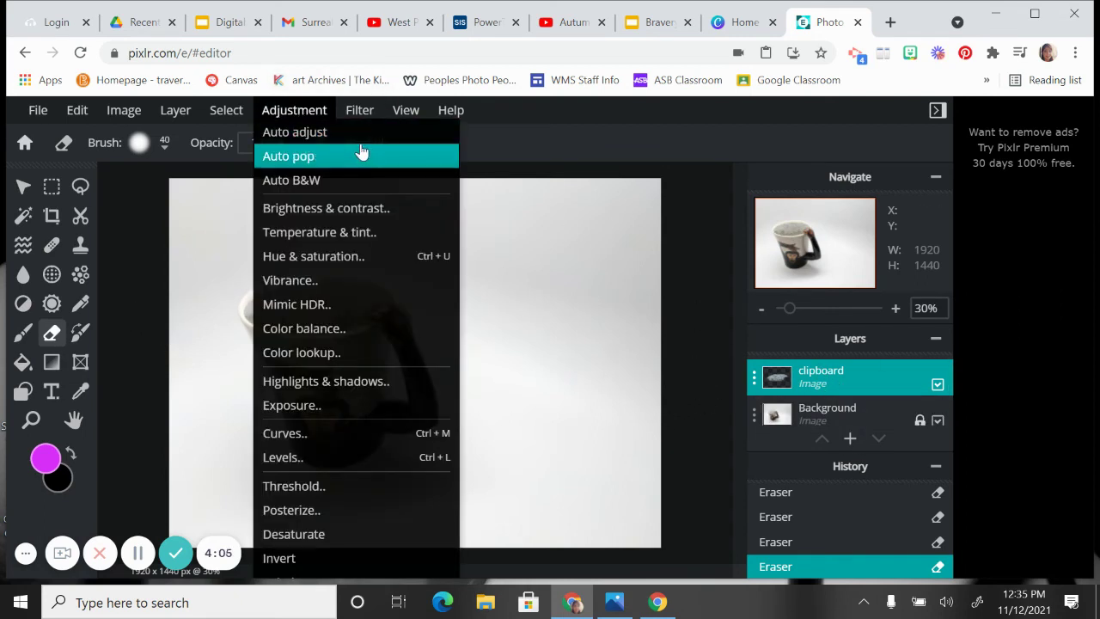
{"action": "left_click", "coordinate": [358, 208]}
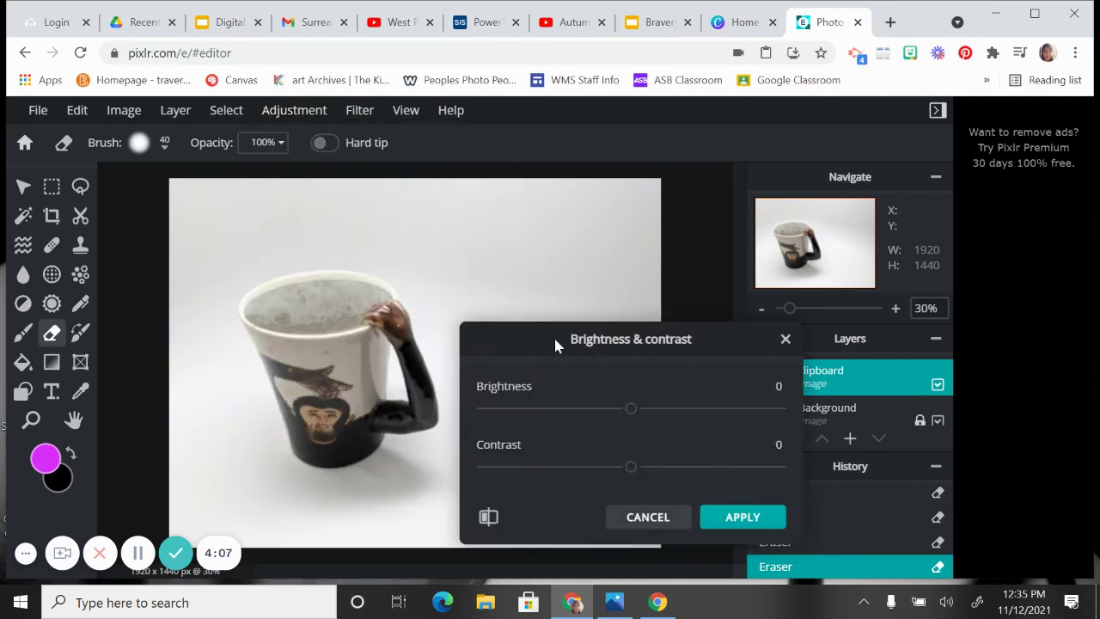
{"action": "left_click_drag", "start_coordinate": [555, 344], "coordinate": [582, 239]}
{"action": "mouse_move", "coordinate": [656, 307]}
{"action": "left_mouse_down"}
{"action": "mouse_move", "coordinate": [710, 314]}
{"action": "mouse_move", "coordinate": [636, 314]}
{"action": "left_mouse_up"}
{"action": "left_click_drag", "start_coordinate": [657, 365], "coordinate": [738, 364]}
{"action": "left_click_drag", "start_coordinate": [642, 308], "coordinate": [682, 306]}
{"action": "left_click", "coordinate": [747, 414]}
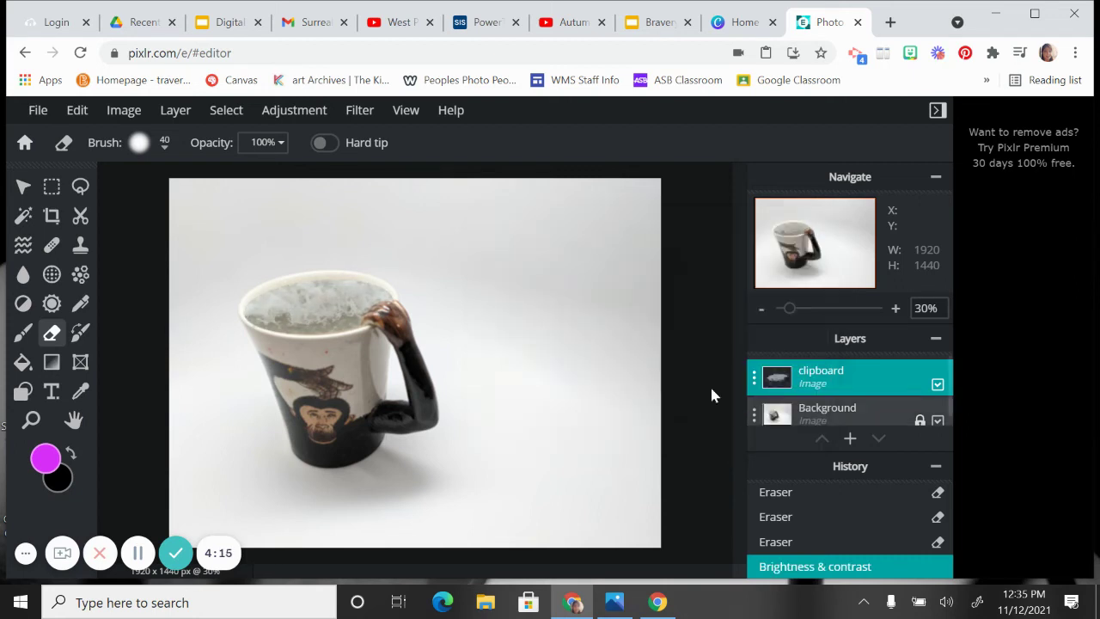
Step: Apply a Hue & saturation adjustment to the wave layer with hue -6, saturation -4 and lightness 2
{"action": "left_click", "coordinate": [305, 115]}
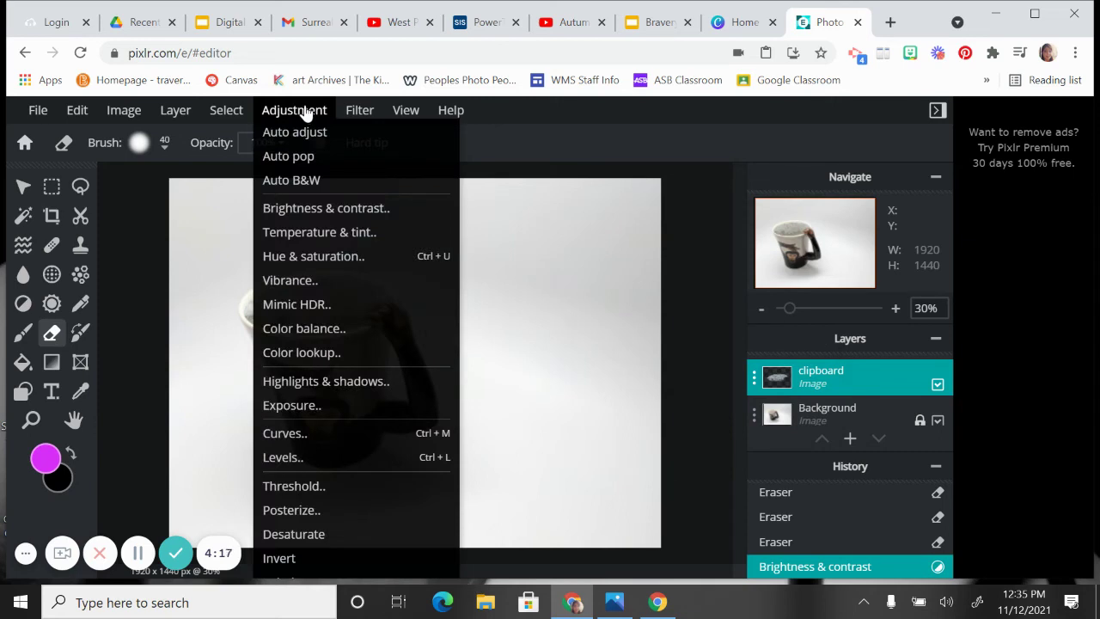
{"action": "left_click", "coordinate": [309, 256]}
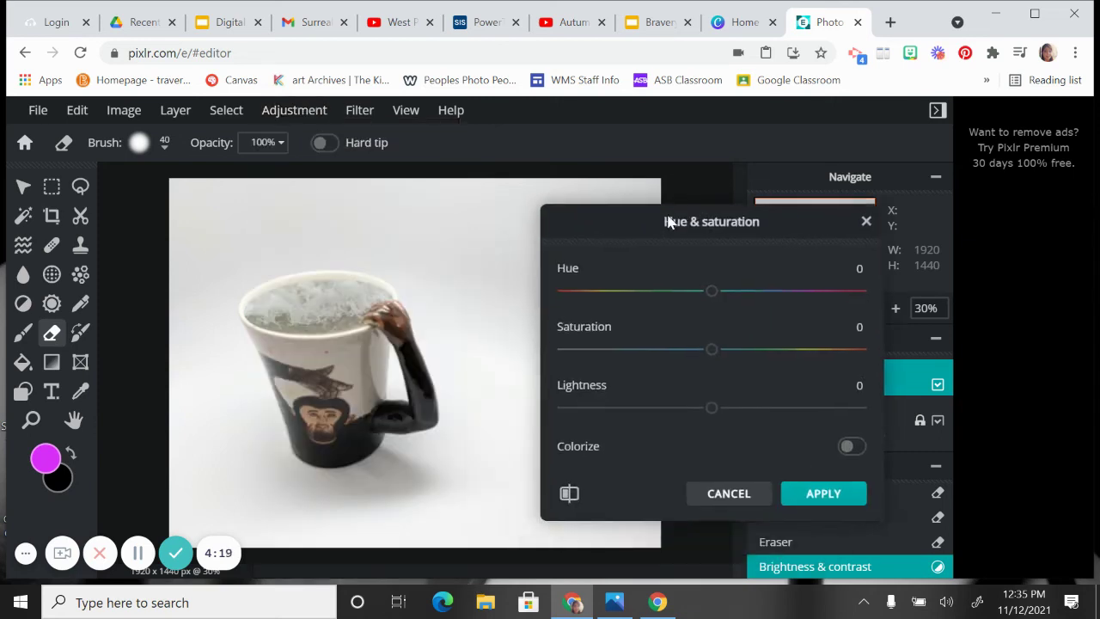
{"action": "mouse_move", "coordinate": [726, 371]}
{"action": "left_mouse_down"}
{"action": "mouse_move", "coordinate": [744, 368]}
{"action": "mouse_move", "coordinate": [690, 368]}
{"action": "mouse_move", "coordinate": [725, 366]}
{"action": "left_mouse_up"}
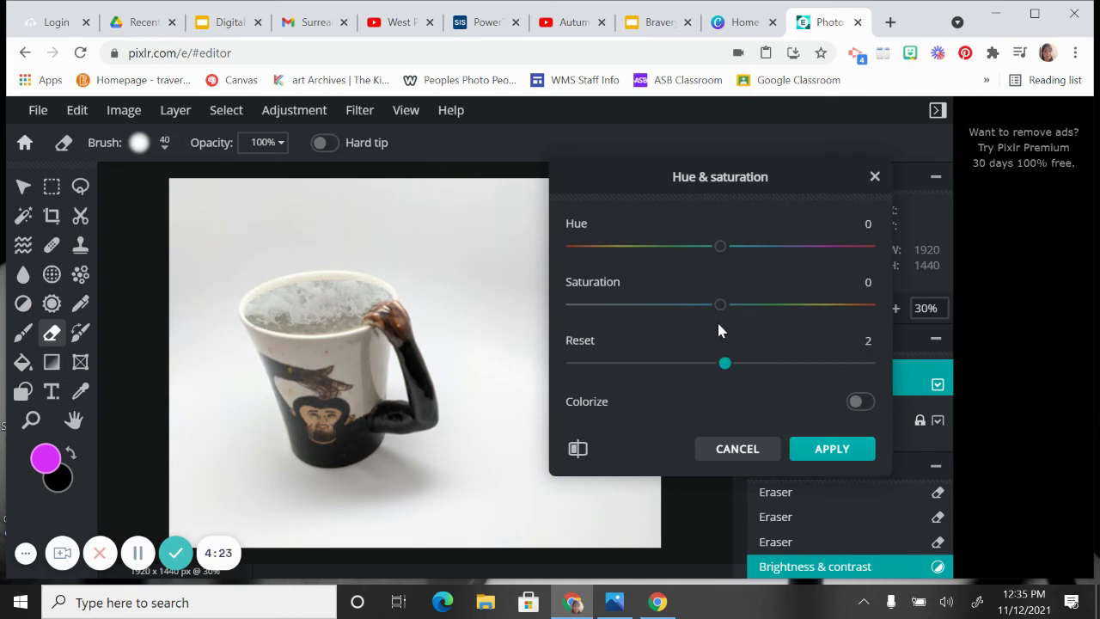
{"action": "left_click_drag", "start_coordinate": [721, 306], "coordinate": [713, 306]}
{"action": "mouse_move", "coordinate": [719, 246]}
{"action": "left_mouse_down"}
{"action": "mouse_move", "coordinate": [693, 247]}
{"action": "mouse_move", "coordinate": [767, 247]}
{"action": "mouse_move", "coordinate": [716, 247]}
{"action": "left_mouse_up"}
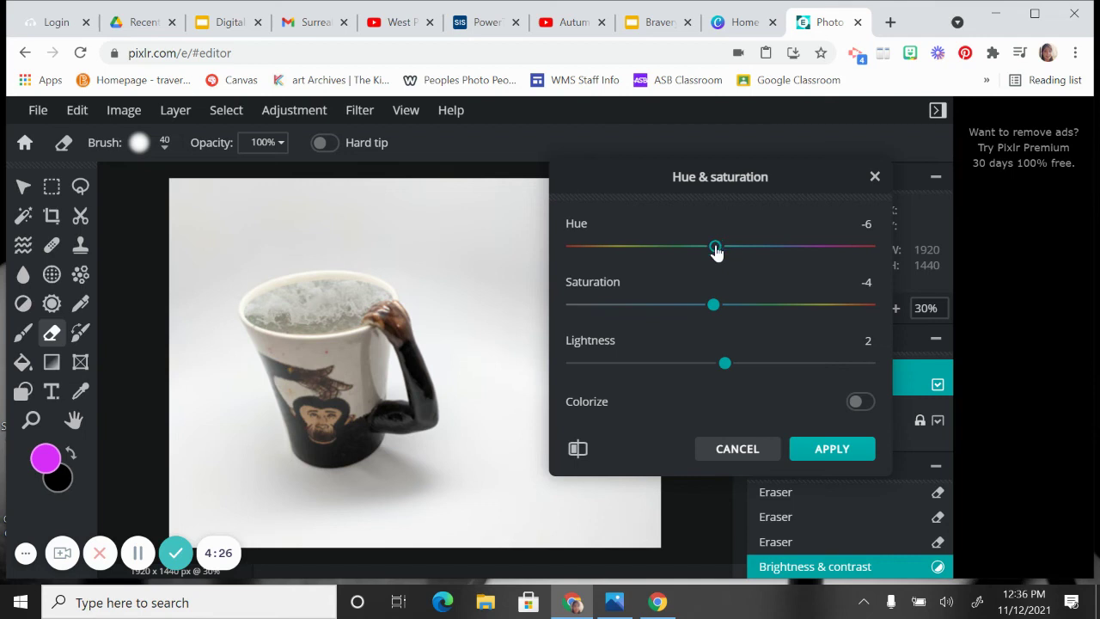
{"action": "left_click", "coordinate": [824, 450]}
Step: Adjust the wave layer's midtones with Color balance, setting blue to 20 and raising green slightly
{"action": "left_click", "coordinate": [297, 110]}
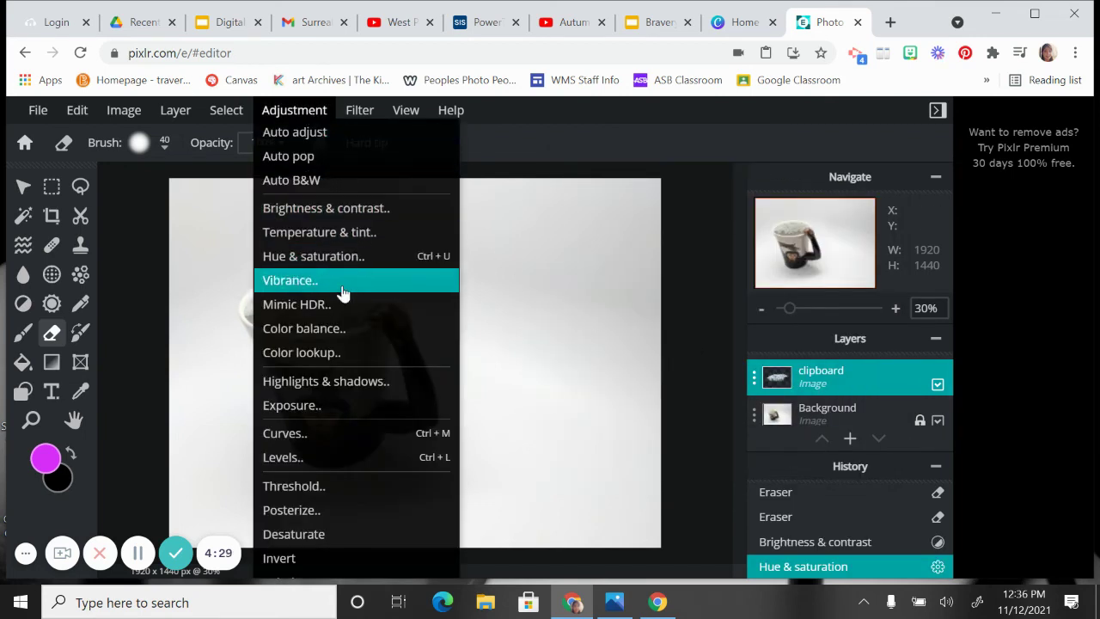
{"action": "left_click", "coordinate": [341, 331]}
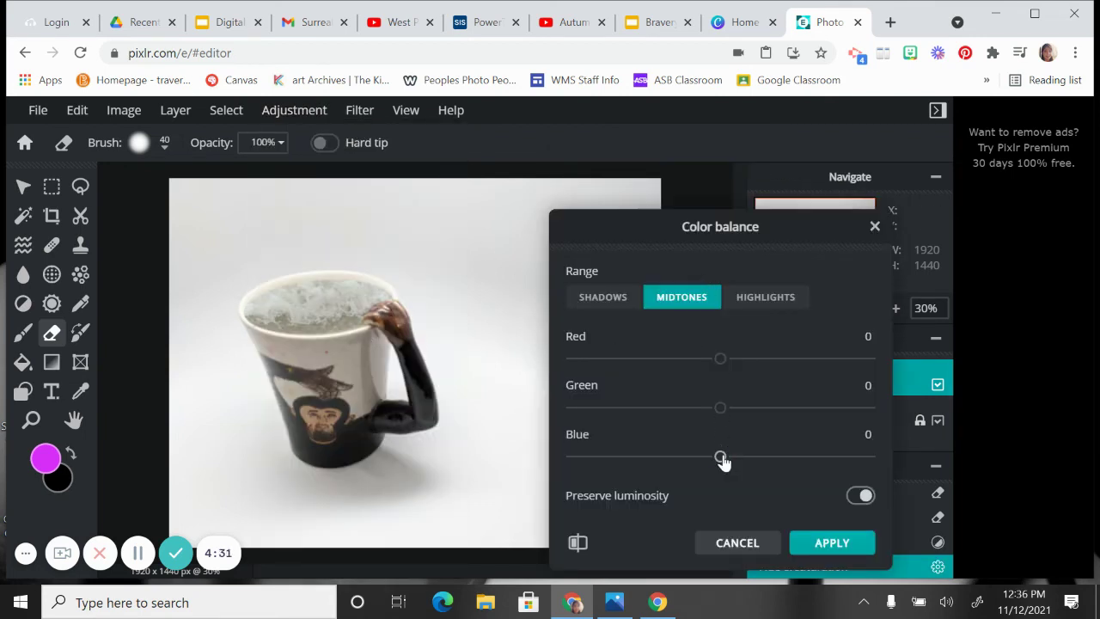
{"action": "left_click_drag", "start_coordinate": [773, 460], "coordinate": [750, 457]}
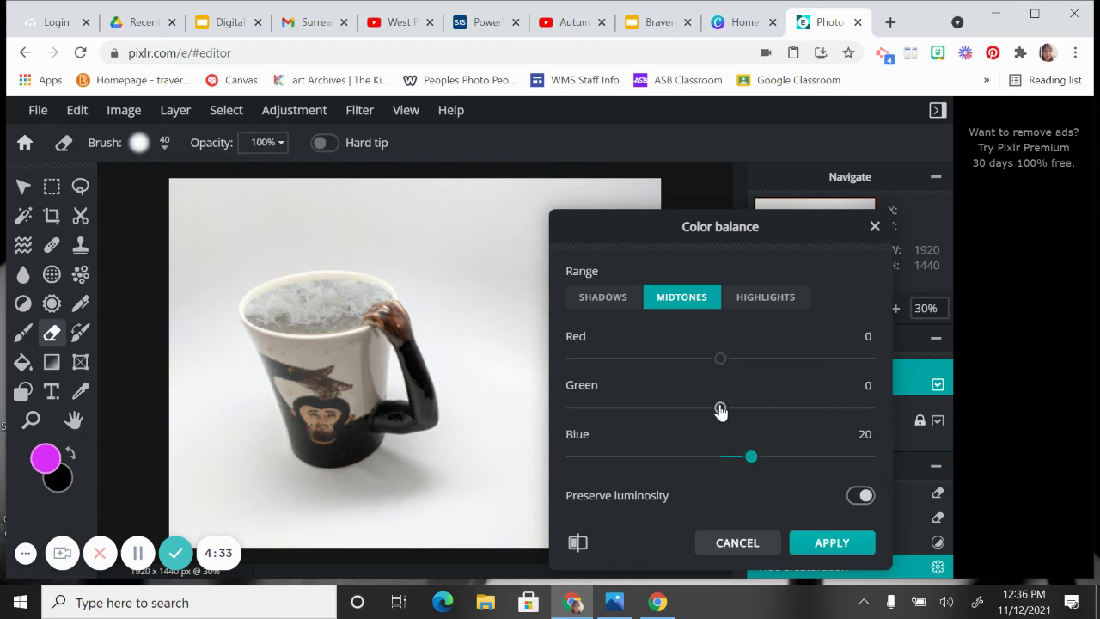
{"action": "mouse_move", "coordinate": [720, 411]}
{"action": "left_mouse_down"}
{"action": "mouse_move", "coordinate": [685, 414]}
{"action": "mouse_move", "coordinate": [729, 404]}
{"action": "left_mouse_up"}
Step: Set the shadows' red to 15, lower their blue slightly, raise their green slightly, and apply the color balance
{"action": "left_click", "coordinate": [607, 301]}
{"action": "left_click_drag", "start_coordinate": [761, 362], "coordinate": [742, 360]}
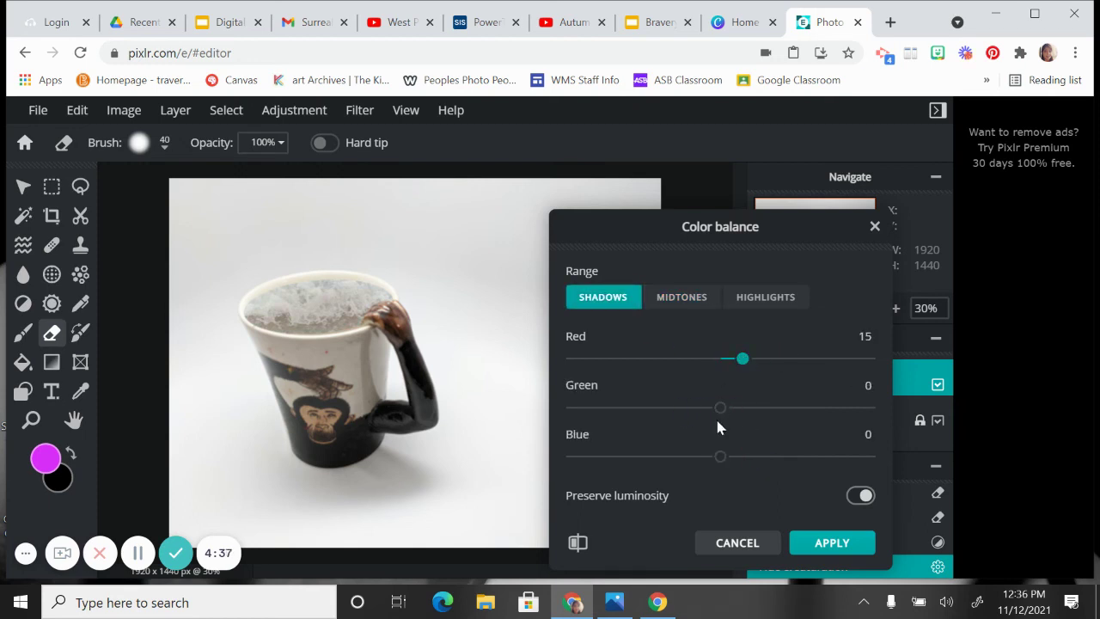
{"action": "mouse_move", "coordinate": [720, 456]}
{"action": "left_mouse_down"}
{"action": "mouse_move", "coordinate": [744, 456]}
{"action": "mouse_move", "coordinate": [712, 457]}
{"action": "left_mouse_up"}
{"action": "left_click_drag", "start_coordinate": [720, 408], "coordinate": [729, 410]}
{"action": "left_click", "coordinate": [798, 541]}
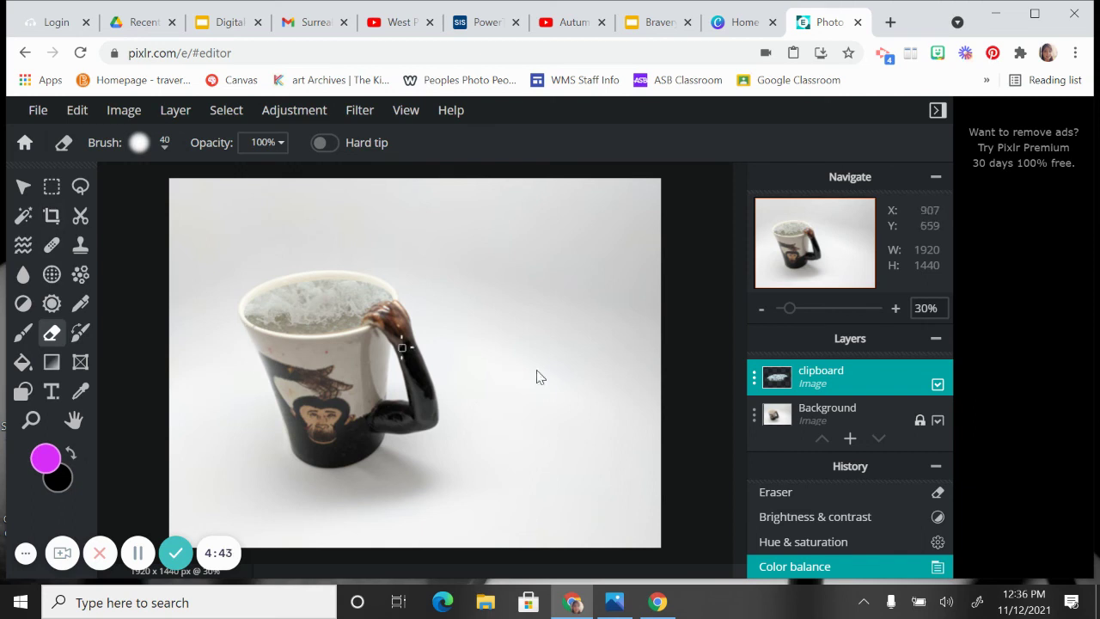
Step: Crop the image closer around the mug to about 1197 x 1151 px
{"action": "left_click", "coordinate": [51, 215]}
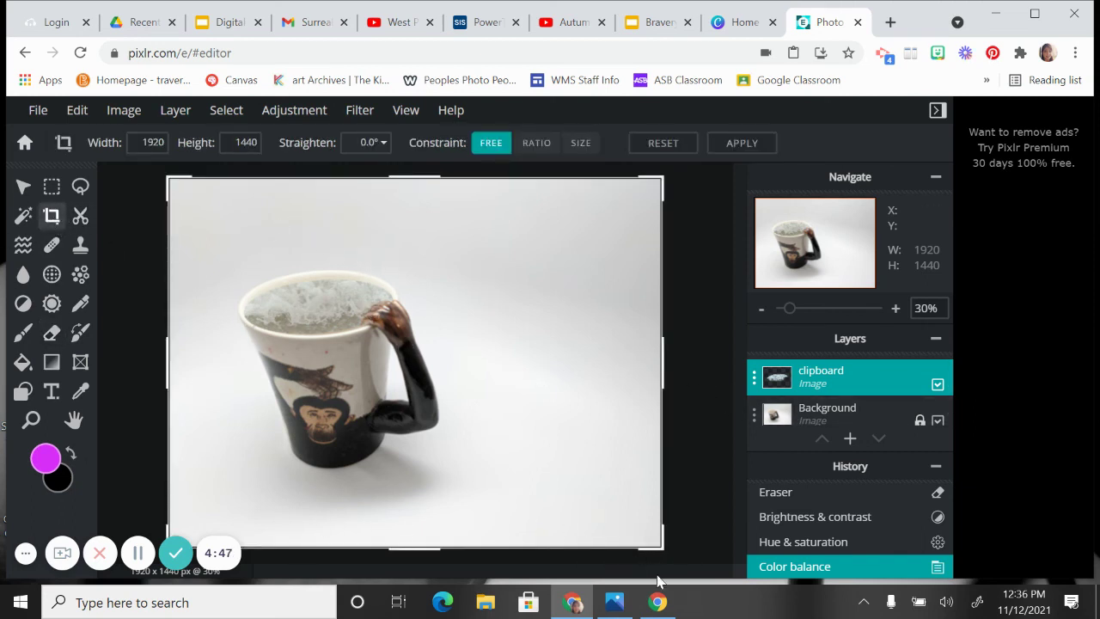
{"action": "left_click_drag", "start_coordinate": [663, 546], "coordinate": [498, 501]}
{"action": "left_click_drag", "start_coordinate": [165, 168], "coordinate": [183, 200]}
{"action": "key", "text": "Return"}
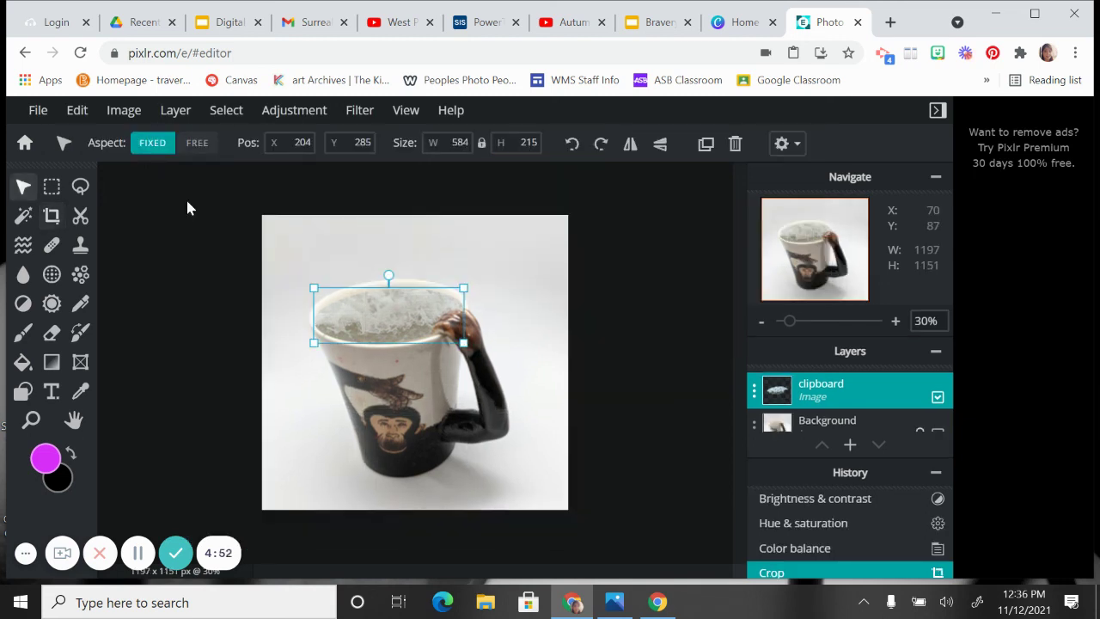
Step: Flatten the image so the waves and the mug background become a single layer
{"action": "left_click", "coordinate": [608, 318]}
{"action": "scroll", "coordinate": [461, 321], "scroll_direction": "up", "scroll_amount": 3}
{"action": "scroll", "coordinate": [478, 321], "scroll_direction": "down", "scroll_amount": 1}
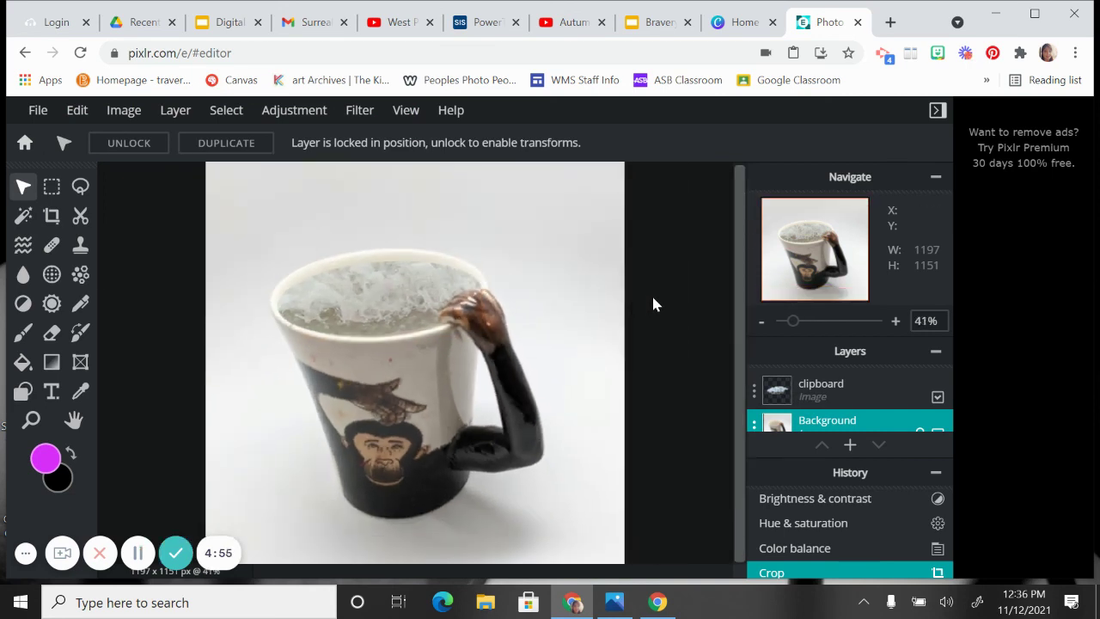
{"action": "left_click", "coordinate": [170, 111]}
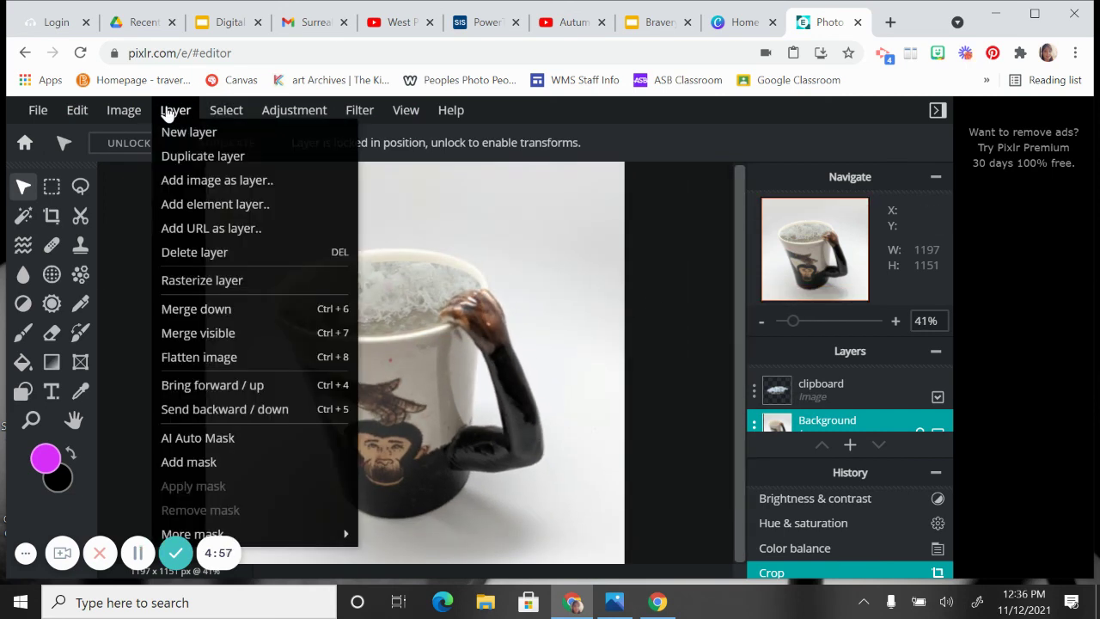
{"action": "left_click", "coordinate": [188, 355]}
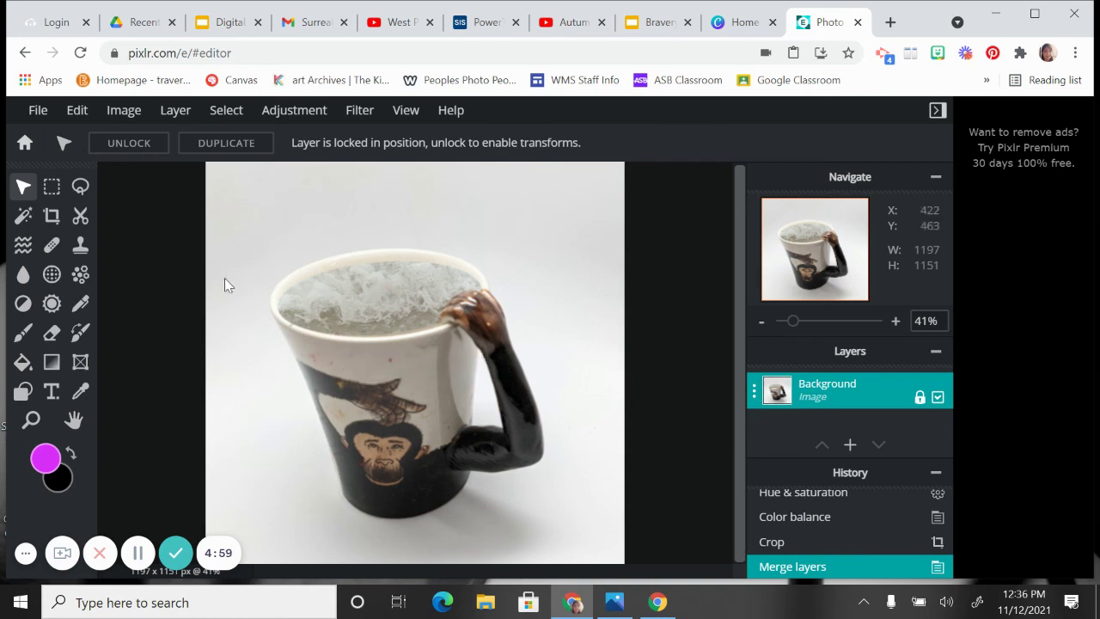